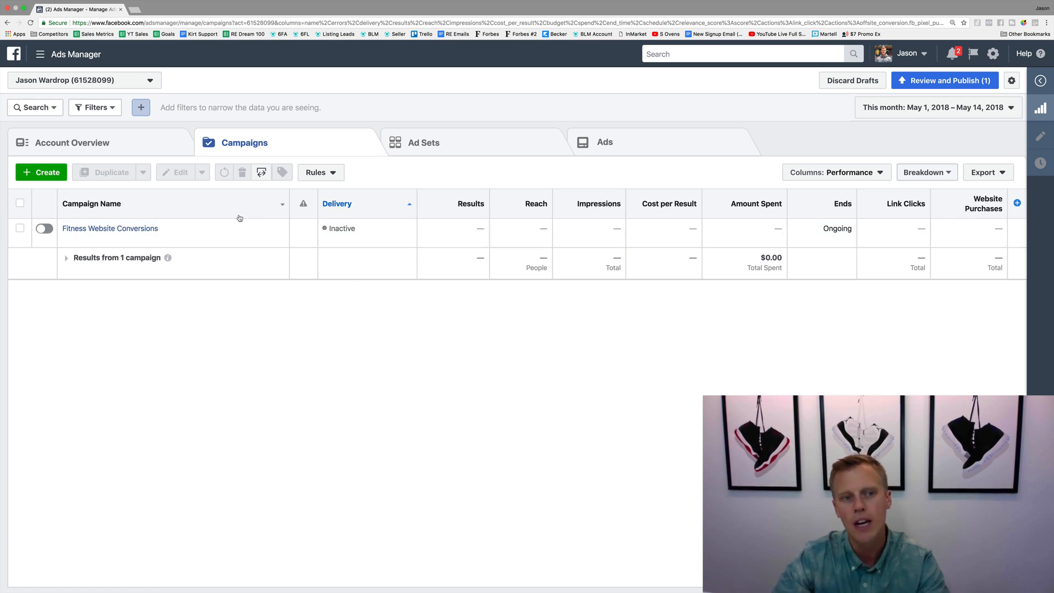
- Start a new campaign from scratch, discarding the saved draft, and choose Traffic as the marketing objective
{"action": "left_click", "coordinate": [39, 173]}
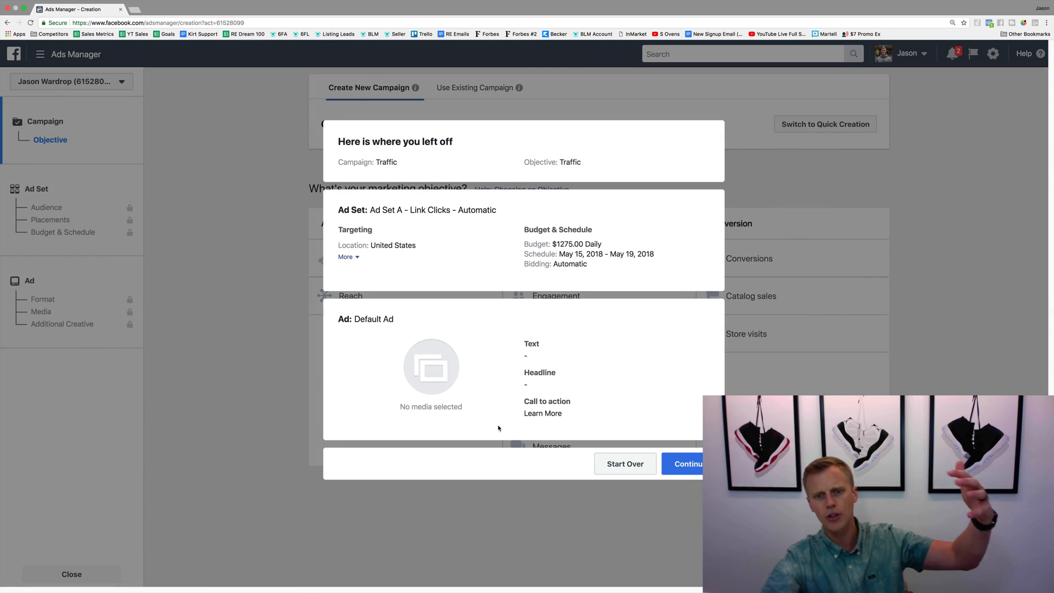
{"action": "left_click", "coordinate": [625, 465]}
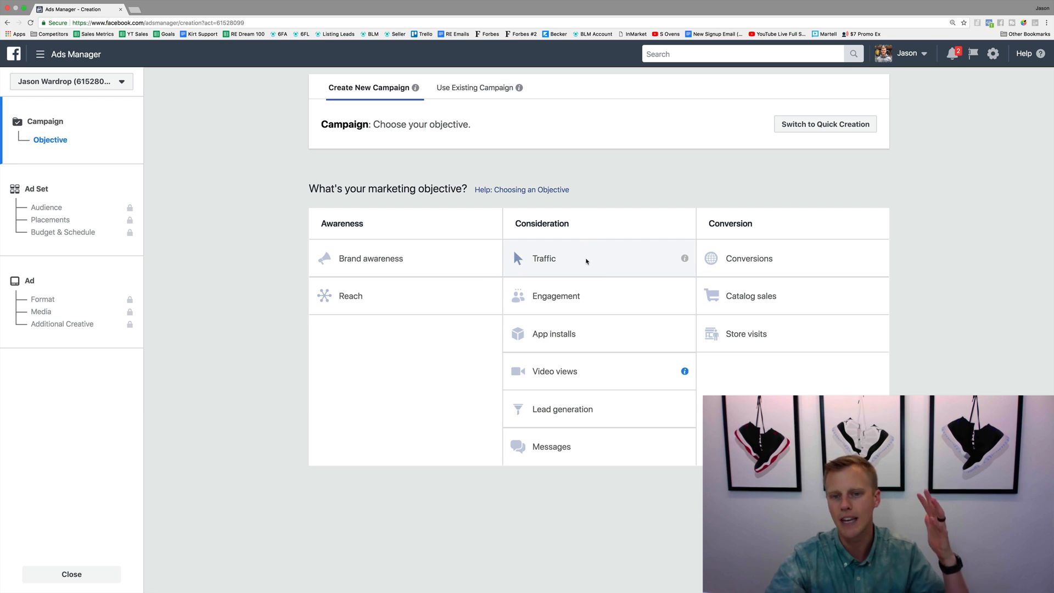
{"action": "left_click", "coordinate": [589, 263]}
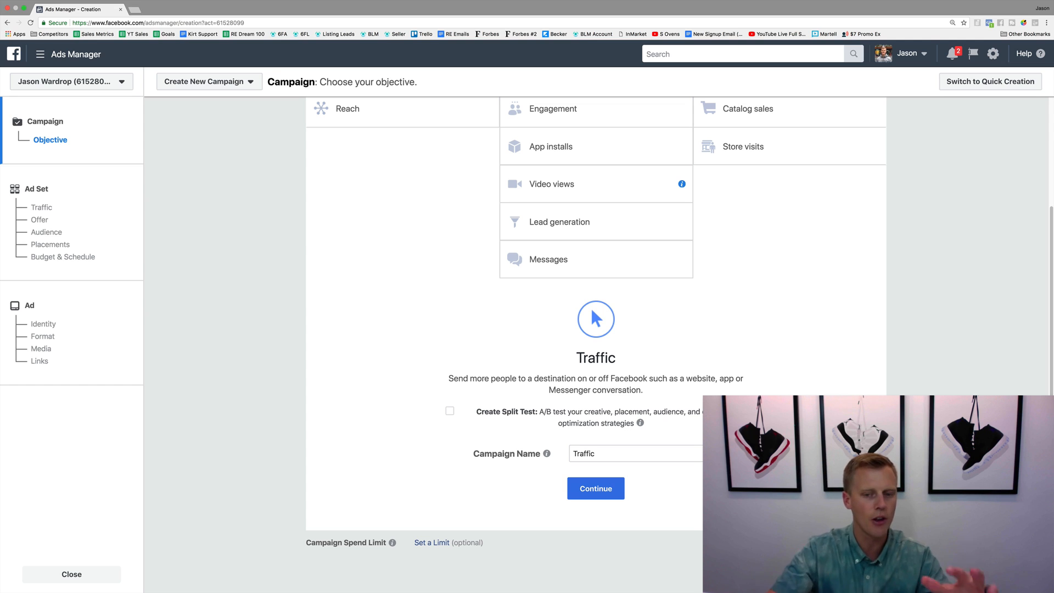
- Enable the split test, name the campaign "Traffic (Demo)" and continue to the ad set setup
{"action": "left_click", "coordinate": [450, 412]}
{"action": "left_click", "coordinate": [604, 433]}
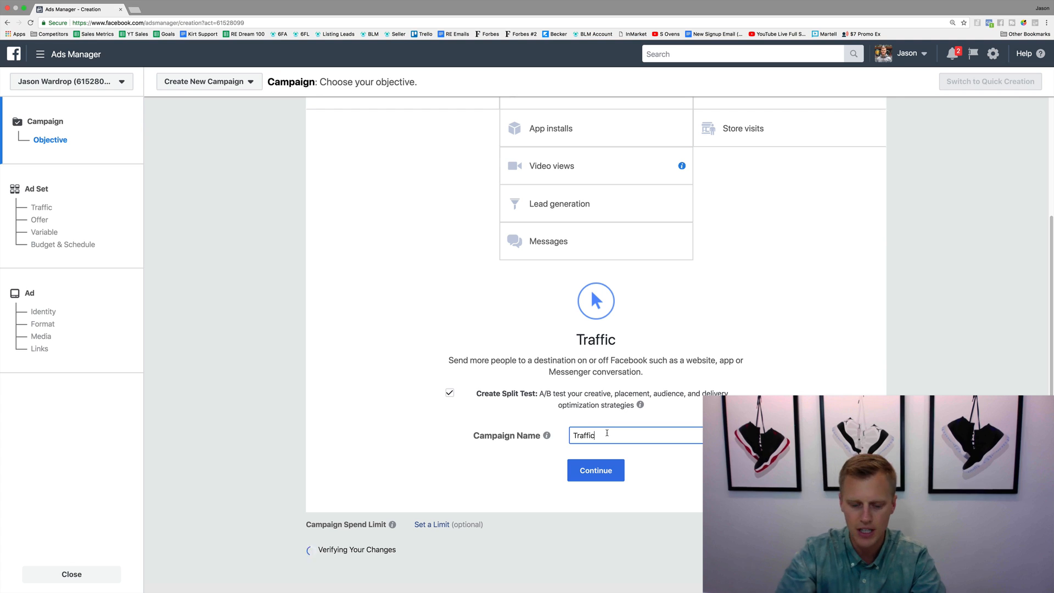
{"action": "type", "text": "(De"}
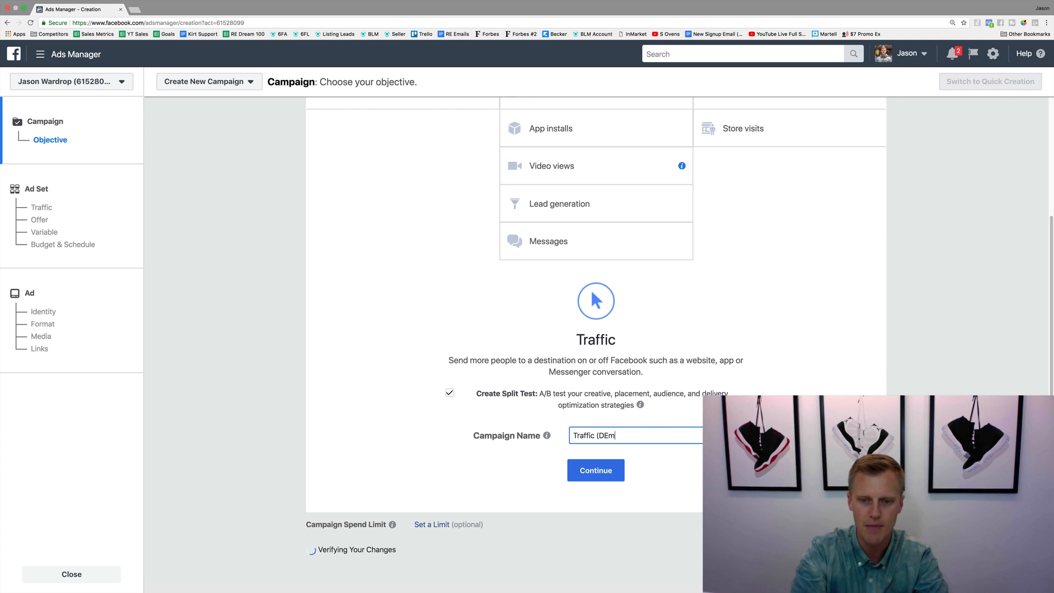
{"action": "type", "text": "mo)"}
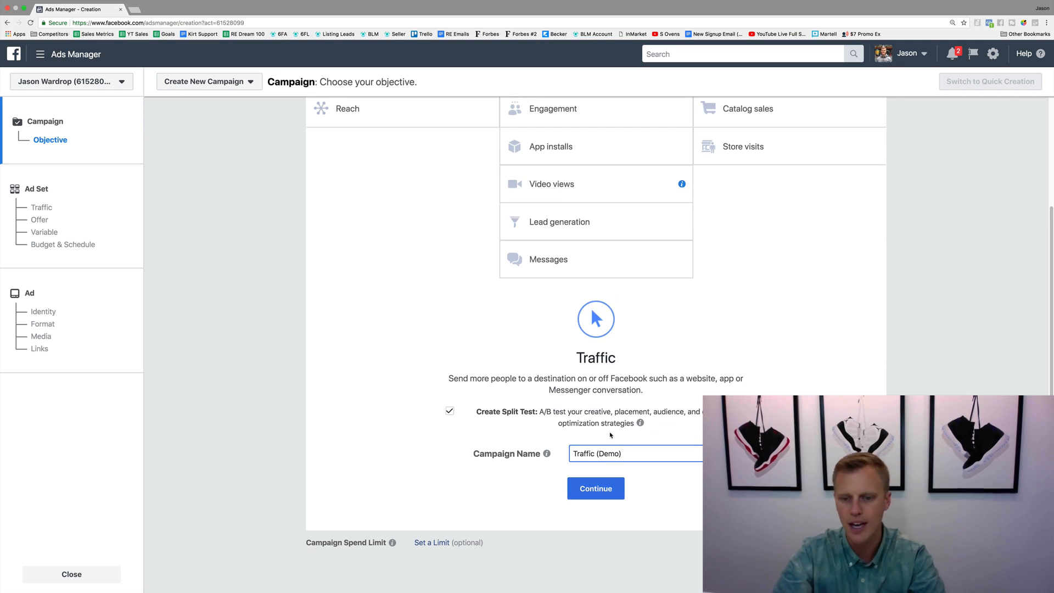
{"action": "left_click", "coordinate": [603, 488]}
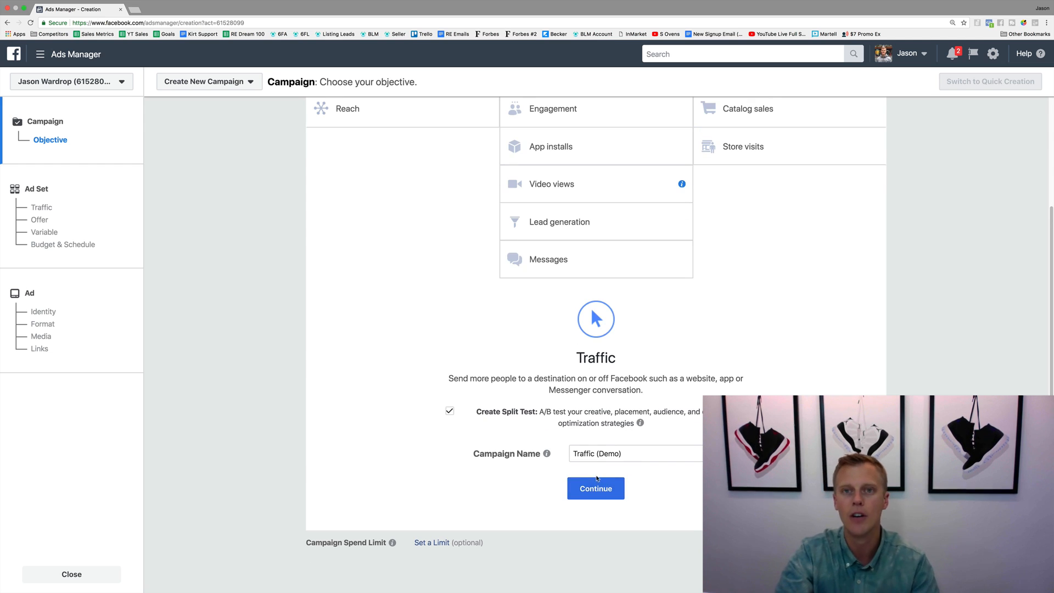
{"action": "left_click", "coordinate": [596, 494]}
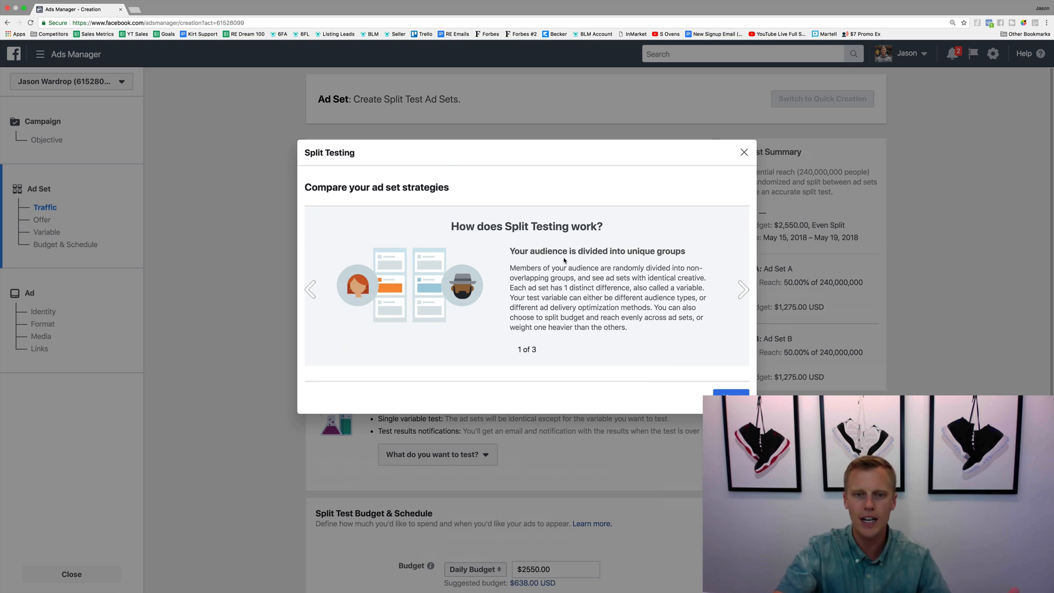
- Go through the three-part introduction to how split testing works and close it
{"action": "left_click", "coordinate": [743, 289]}
{"action": "left_click", "coordinate": [743, 289]}
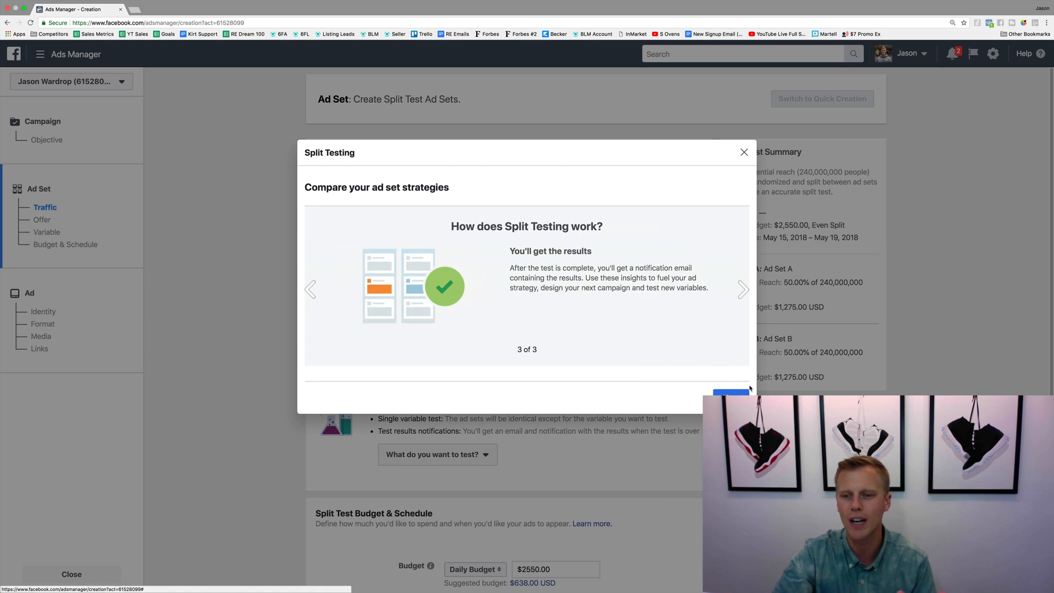
{"action": "left_click", "coordinate": [730, 396]}
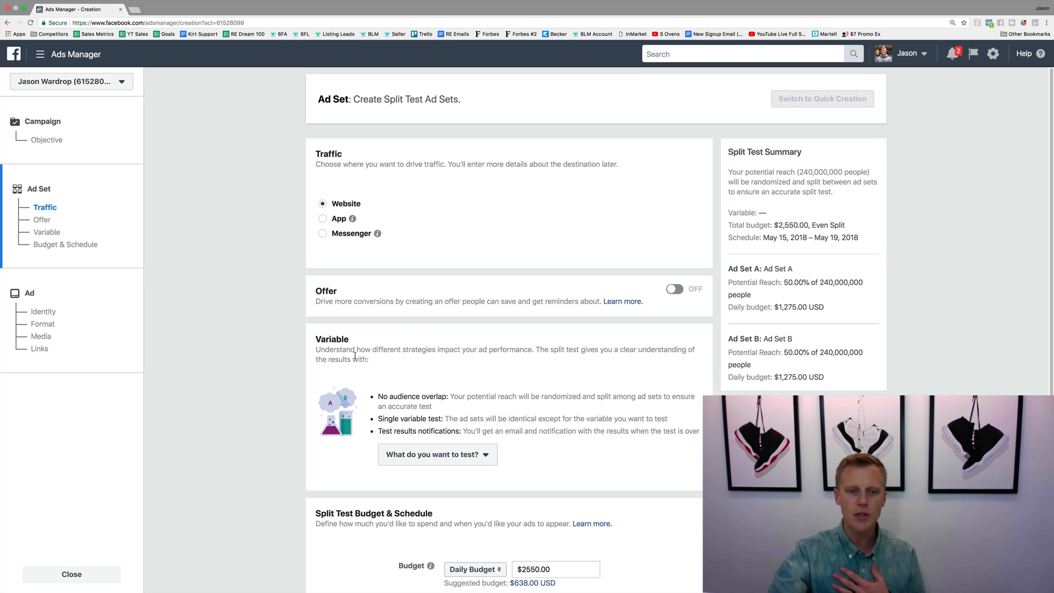
- Set the split test variable to Placement
{"action": "scroll", "coordinate": [355, 356], "scroll_direction": "down", "scroll_amount": 2}
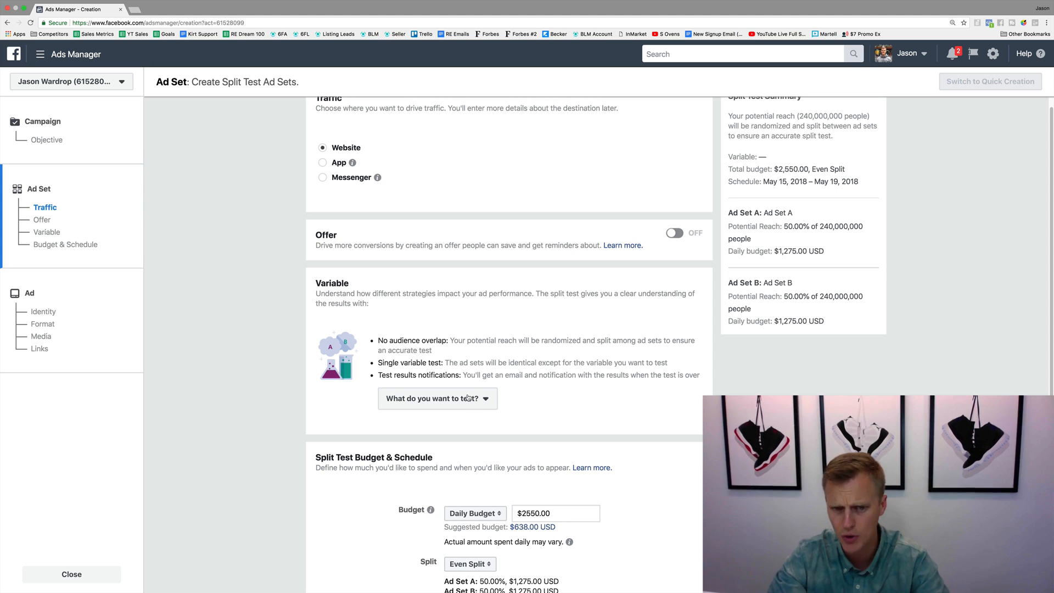
{"action": "left_click", "coordinate": [486, 401]}
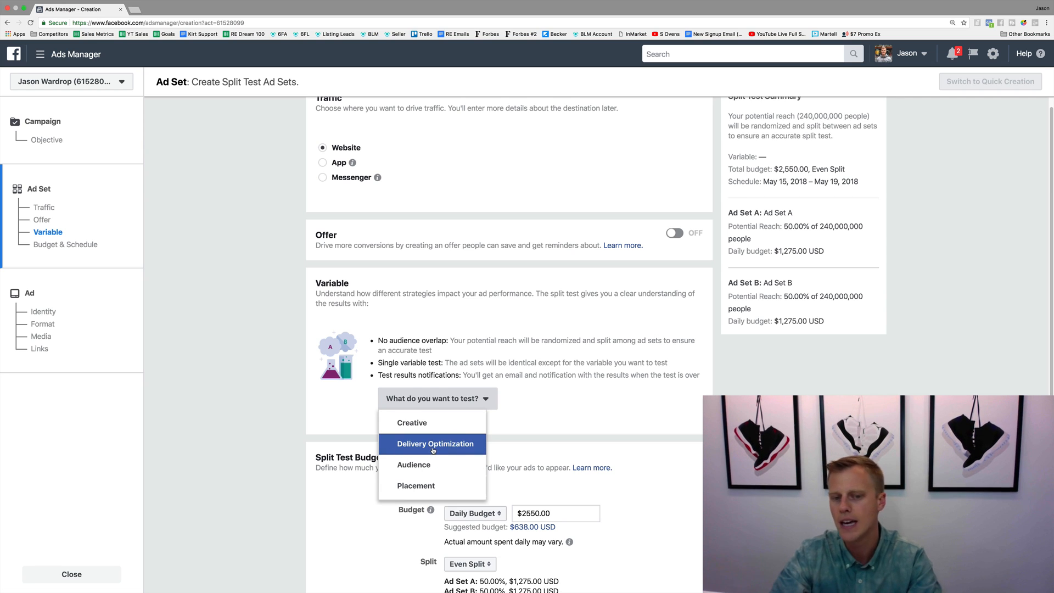
{"action": "left_click", "coordinate": [448, 489]}
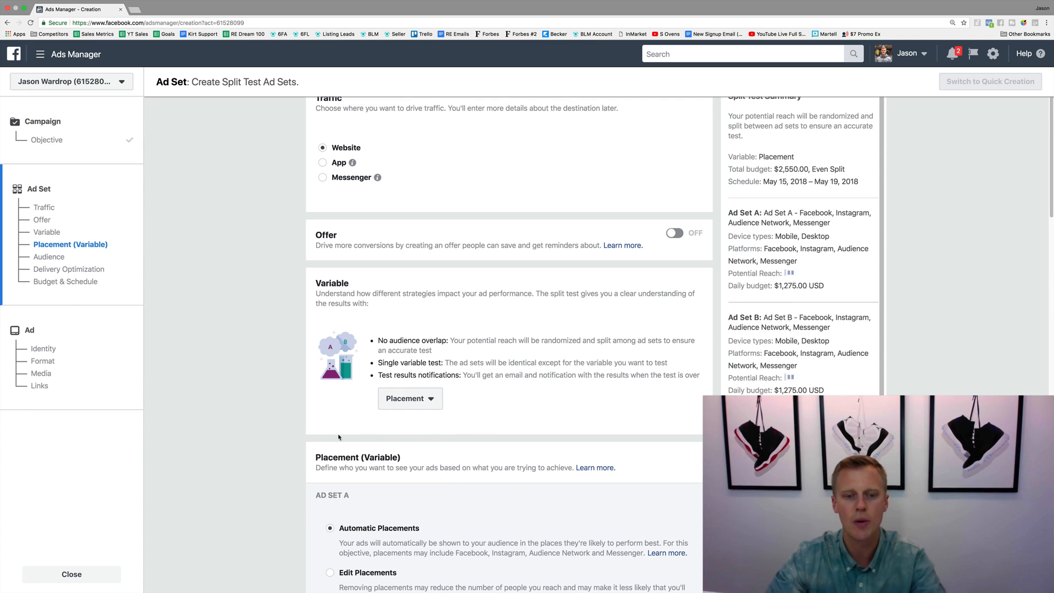
- Switch Ad Set B to edited placements and deselect every placement except Facebook Feeds
{"action": "scroll", "coordinate": [423, 400], "scroll_direction": "down", "scroll_amount": 2}
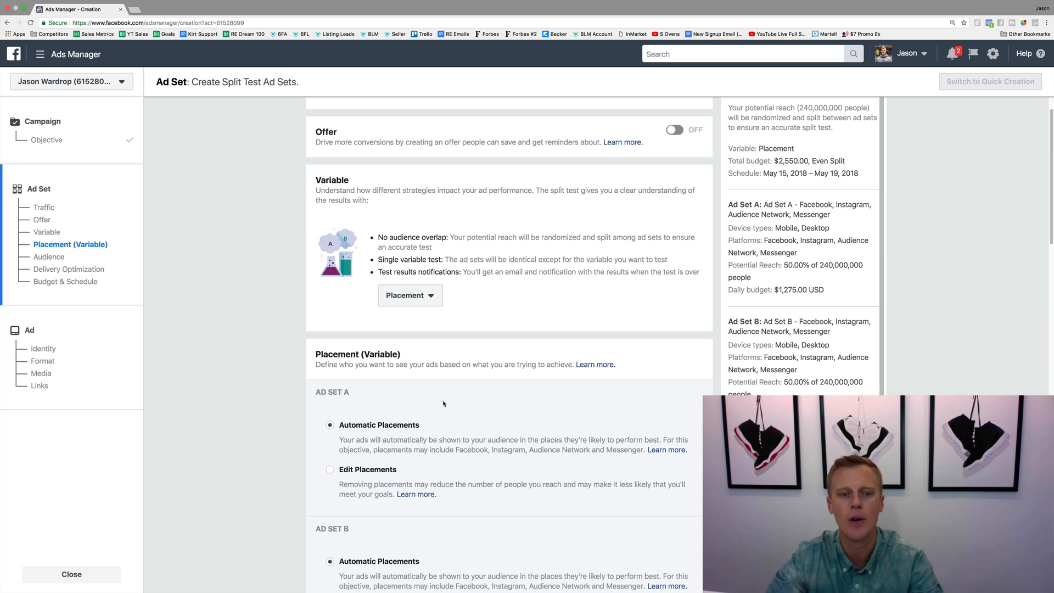
{"action": "scroll", "coordinate": [308, 423], "scroll_direction": "down", "scroll_amount": 2}
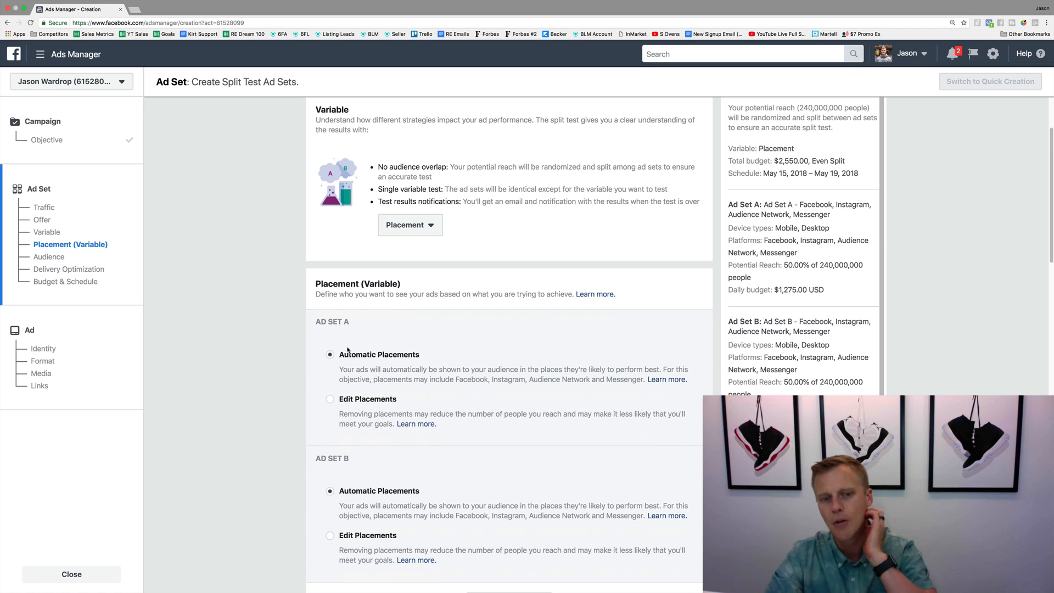
{"action": "scroll", "coordinate": [406, 292], "scroll_direction": "down", "scroll_amount": 2}
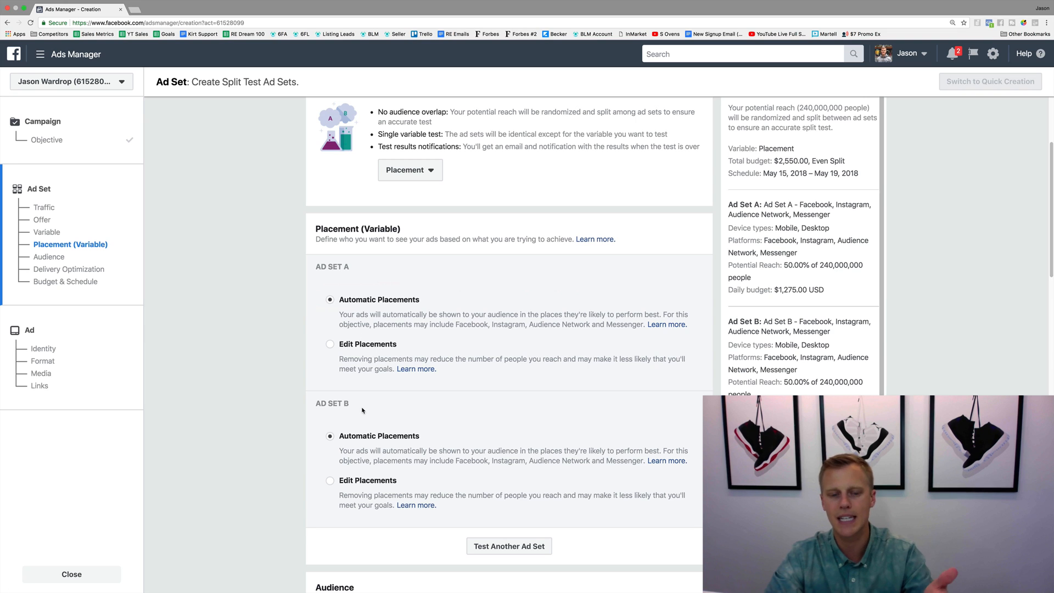
{"action": "scroll", "coordinate": [361, 437], "scroll_direction": "down", "scroll_amount": 2}
{"action": "left_click", "coordinate": [344, 429]}
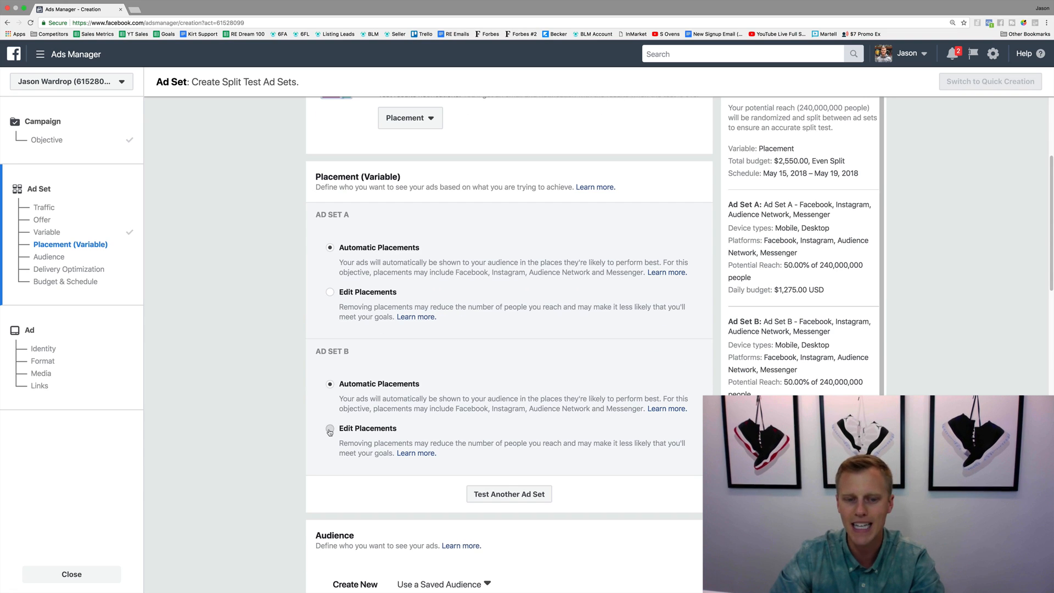
{"action": "scroll", "coordinate": [335, 427], "scroll_direction": "down", "scroll_amount": 8}
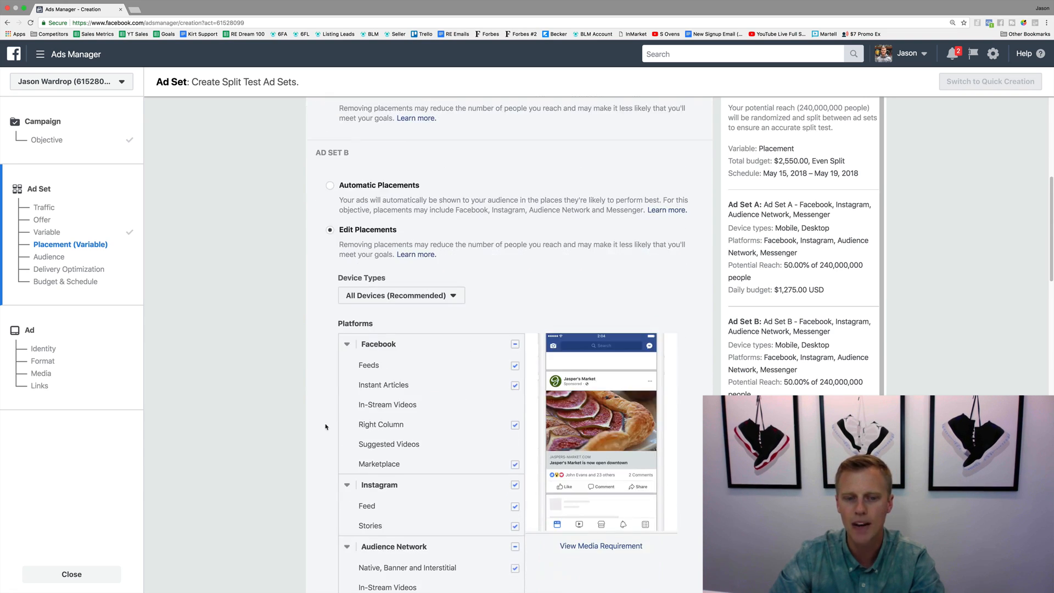
{"action": "left_click", "coordinate": [514, 332]}
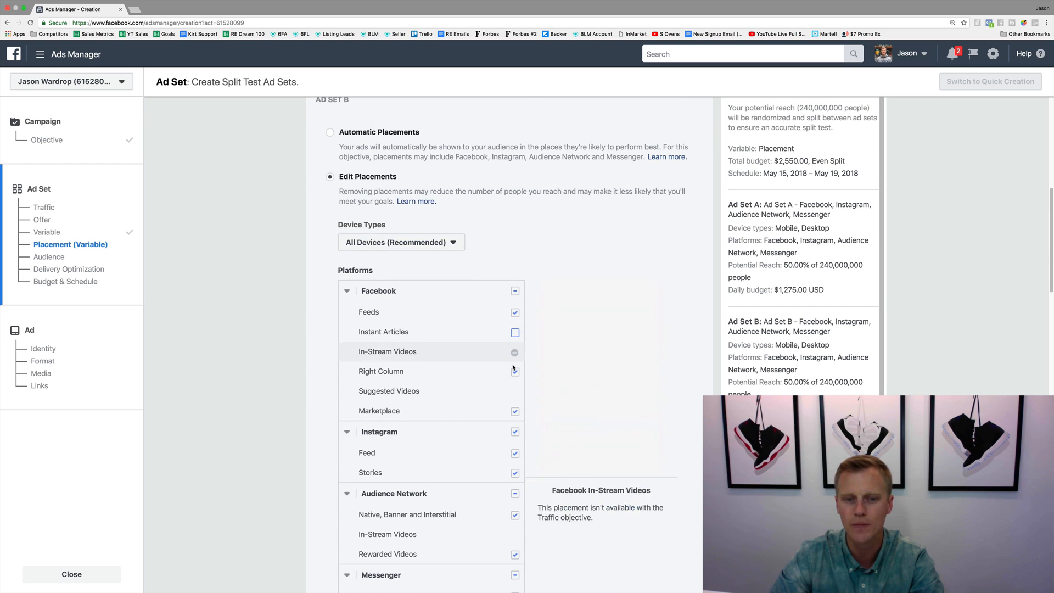
{"action": "left_click", "coordinate": [515, 373]}
{"action": "left_click", "coordinate": [514, 412]}
{"action": "left_click", "coordinate": [514, 431]}
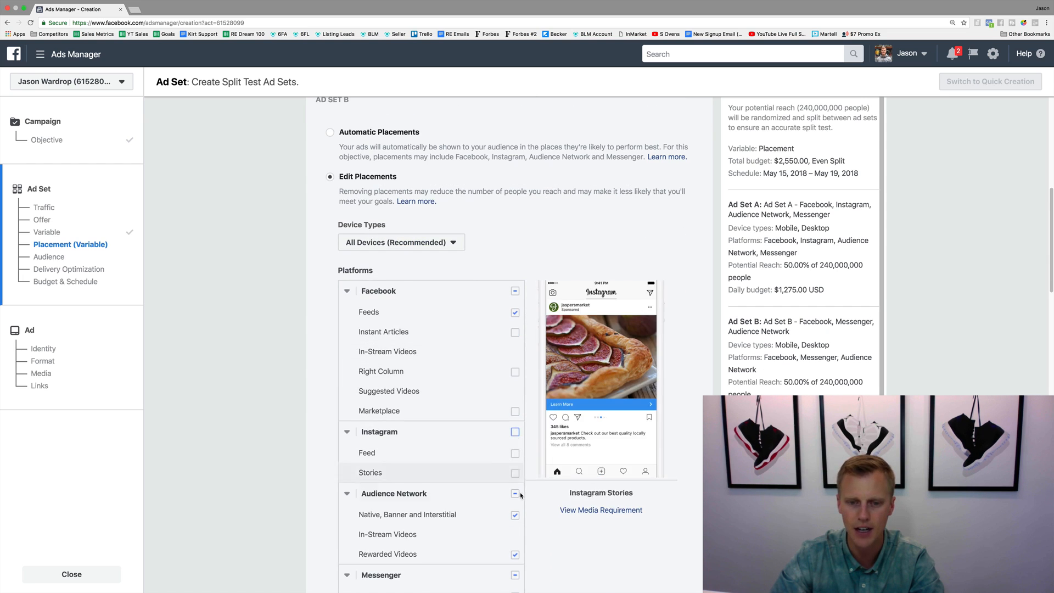
{"action": "left_click", "coordinate": [514, 493]}
{"action": "left_click", "coordinate": [514, 575]}
{"action": "scroll", "coordinate": [508, 497], "scroll_direction": "down", "scroll_amount": 4}
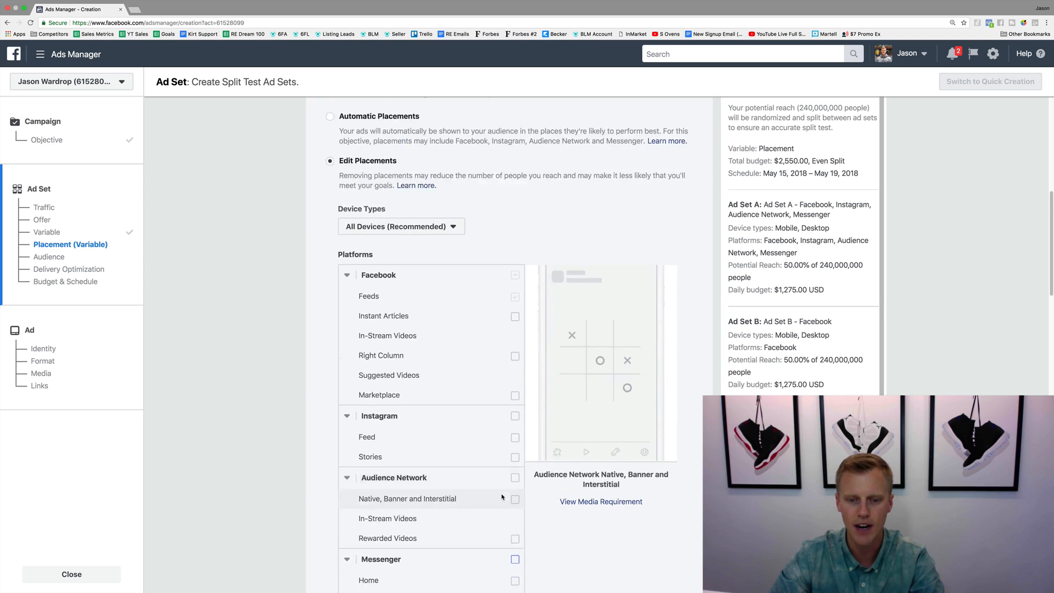
{"action": "scroll", "coordinate": [510, 475], "scroll_direction": "up", "scroll_amount": 7}
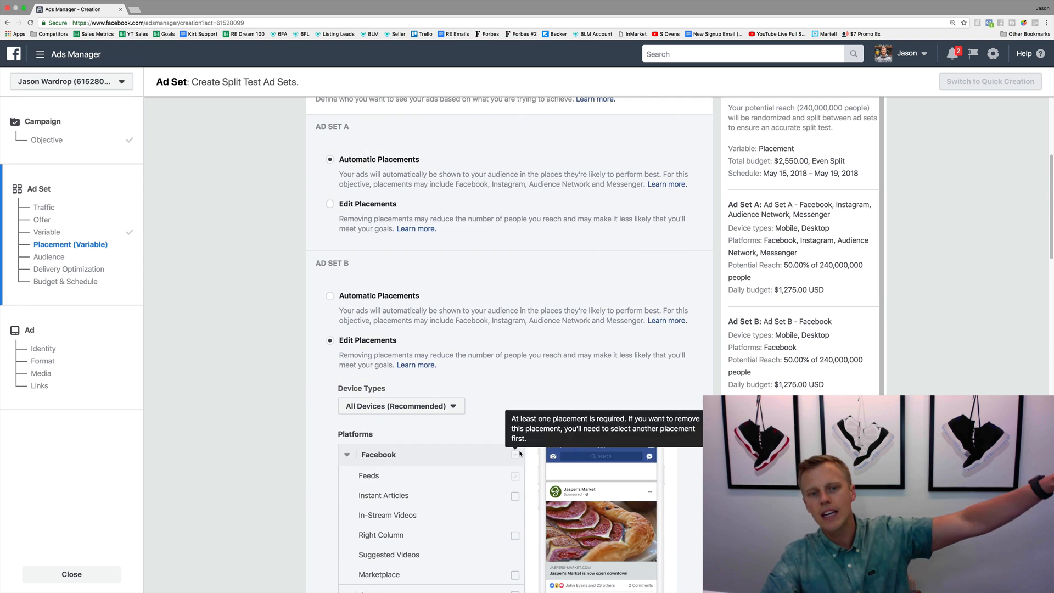
- Add a third ad set to the split test and limit its placements to the Instagram Feed
{"action": "scroll", "coordinate": [516, 549], "scroll_direction": "down", "scroll_amount": 5}
{"action": "scroll", "coordinate": [514, 299], "scroll_direction": "down", "scroll_amount": 6}
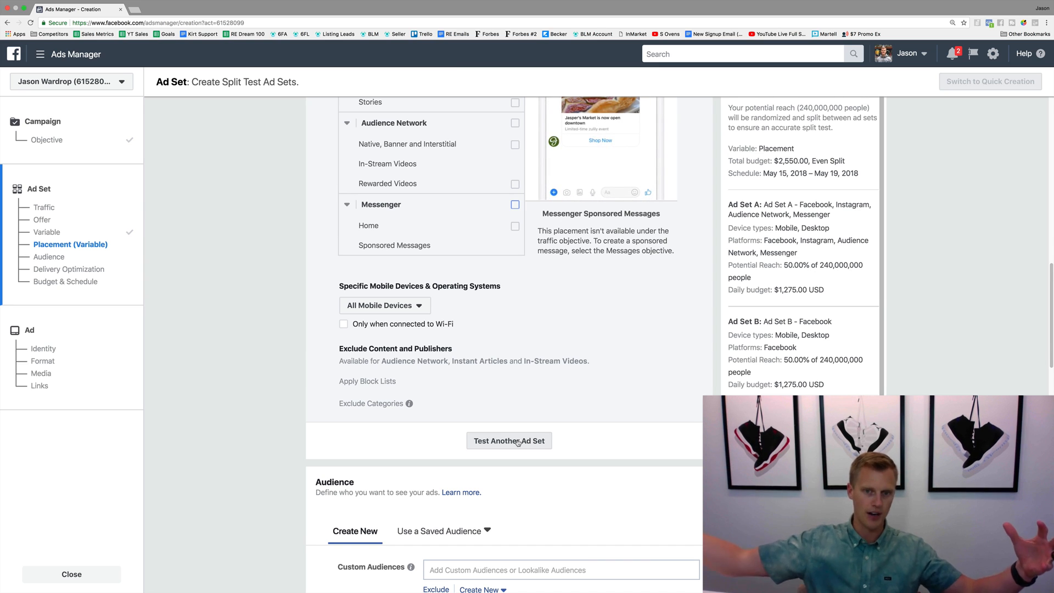
{"action": "left_click", "coordinate": [516, 442]}
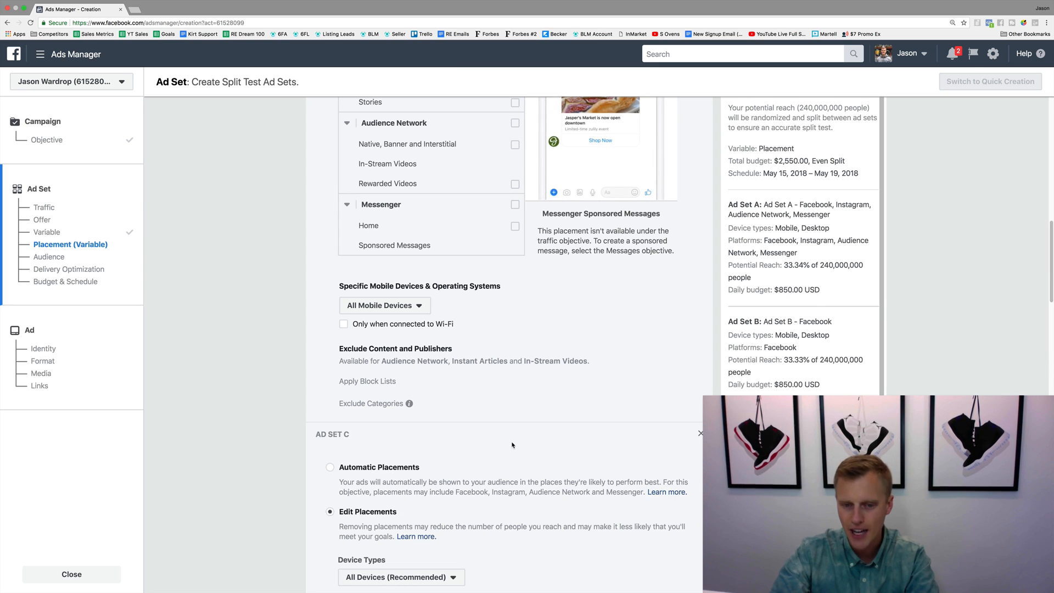
{"action": "scroll", "coordinate": [515, 439], "scroll_direction": "down", "scroll_amount": 3}
{"action": "scroll", "coordinate": [514, 431], "scroll_direction": "down", "scroll_amount": 3}
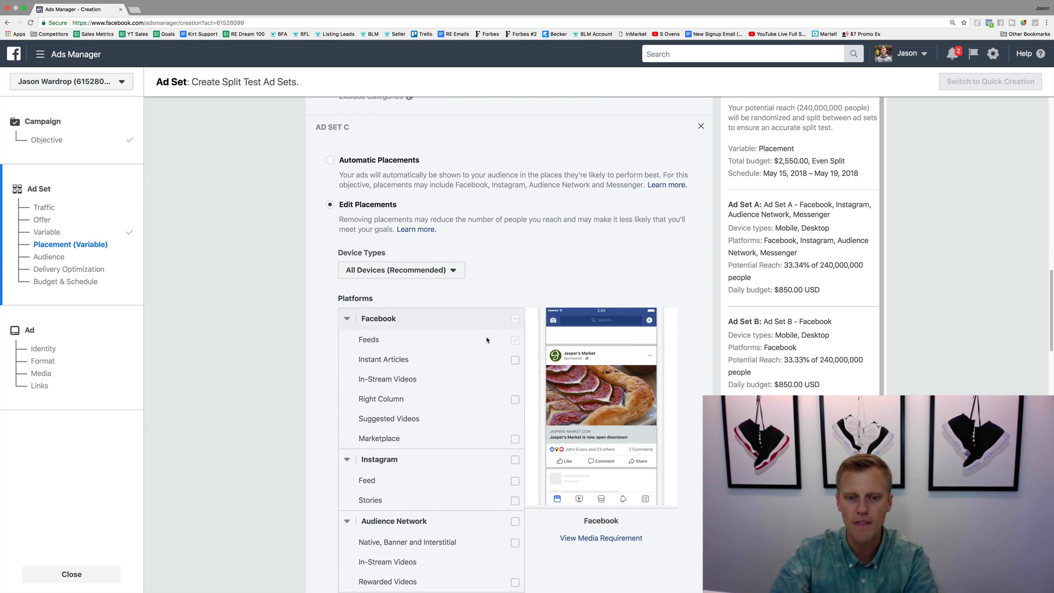
{"action": "left_click", "coordinate": [515, 460]}
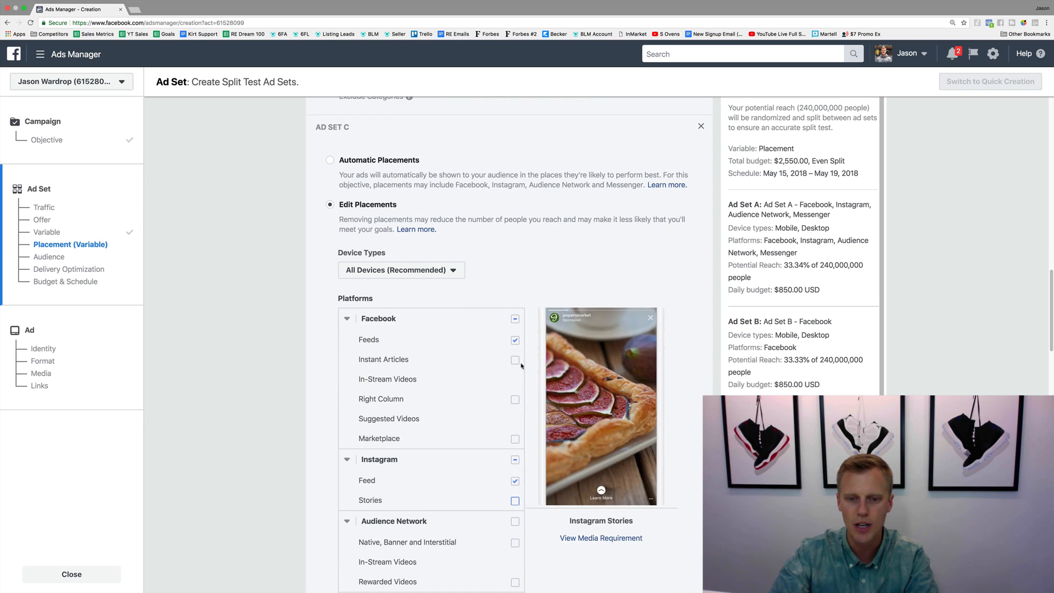
{"action": "left_click", "coordinate": [515, 318]}
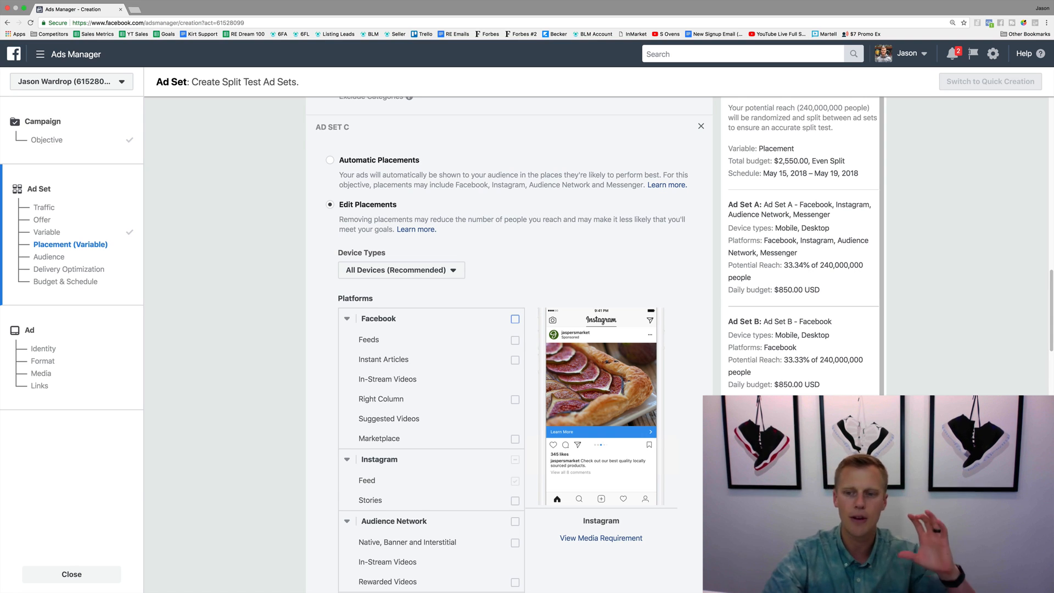
- Review the audience settings below the placements and change the split test variable to Audience
{"action": "scroll", "coordinate": [668, 452], "scroll_direction": "down", "scroll_amount": 10}
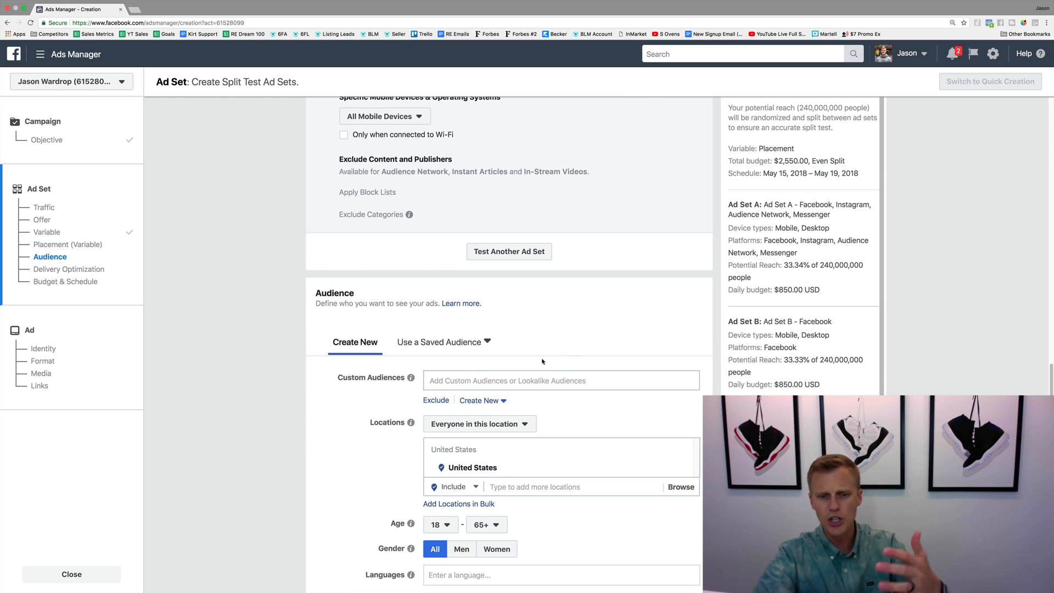
{"action": "scroll", "coordinate": [498, 362], "scroll_direction": "down", "scroll_amount": 5}
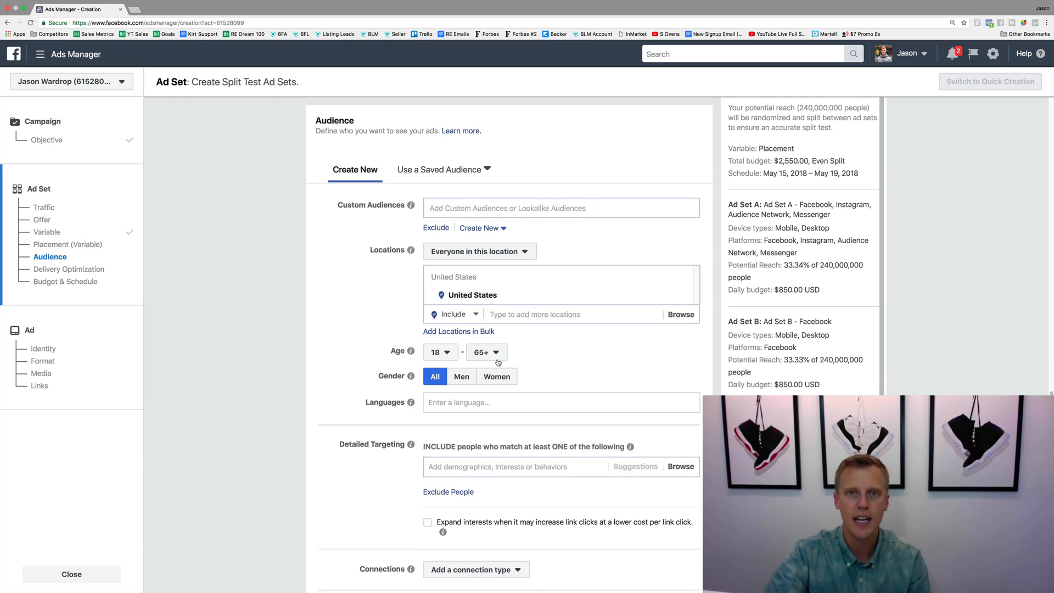
{"action": "scroll", "coordinate": [498, 362], "scroll_direction": "up", "scroll_amount": 3}
{"action": "scroll", "coordinate": [498, 362], "scroll_direction": "up", "scroll_amount": 15}
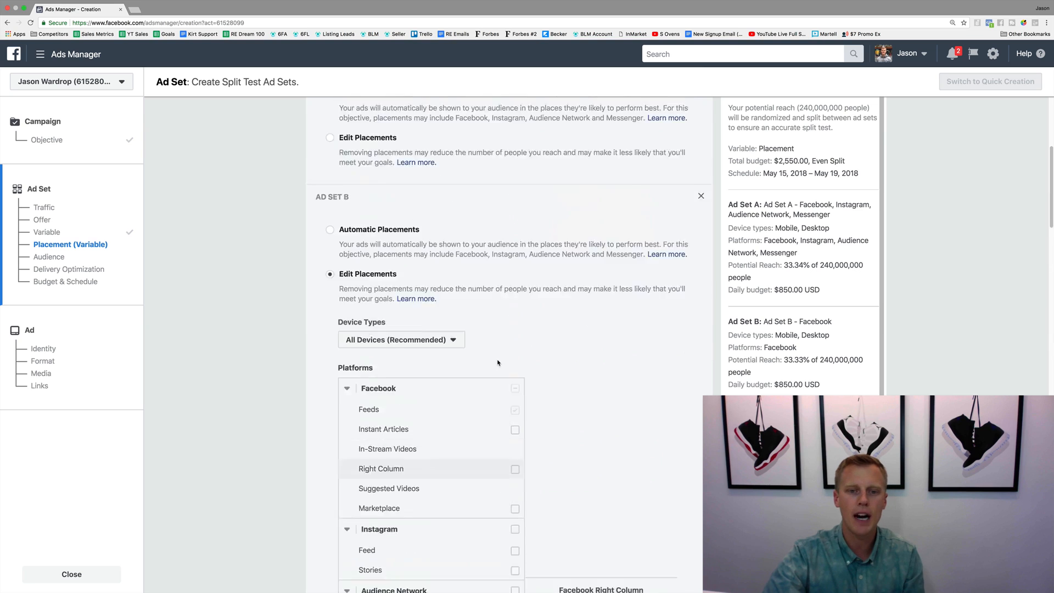
{"action": "scroll", "coordinate": [498, 362], "scroll_direction": "up", "scroll_amount": 1}
{"action": "left_click", "coordinate": [429, 262]}
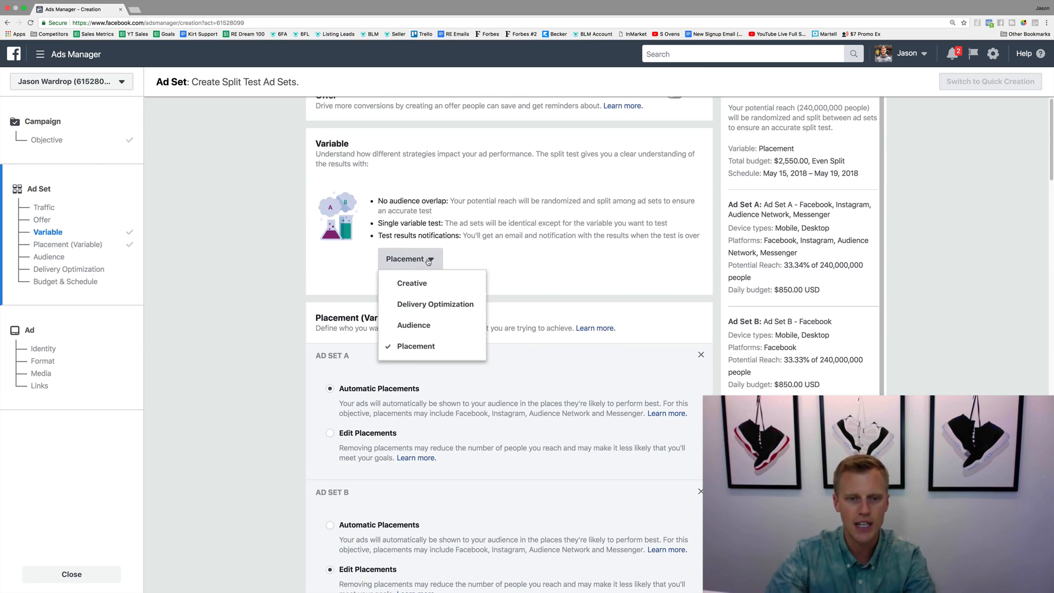
{"action": "left_click", "coordinate": [411, 327]}
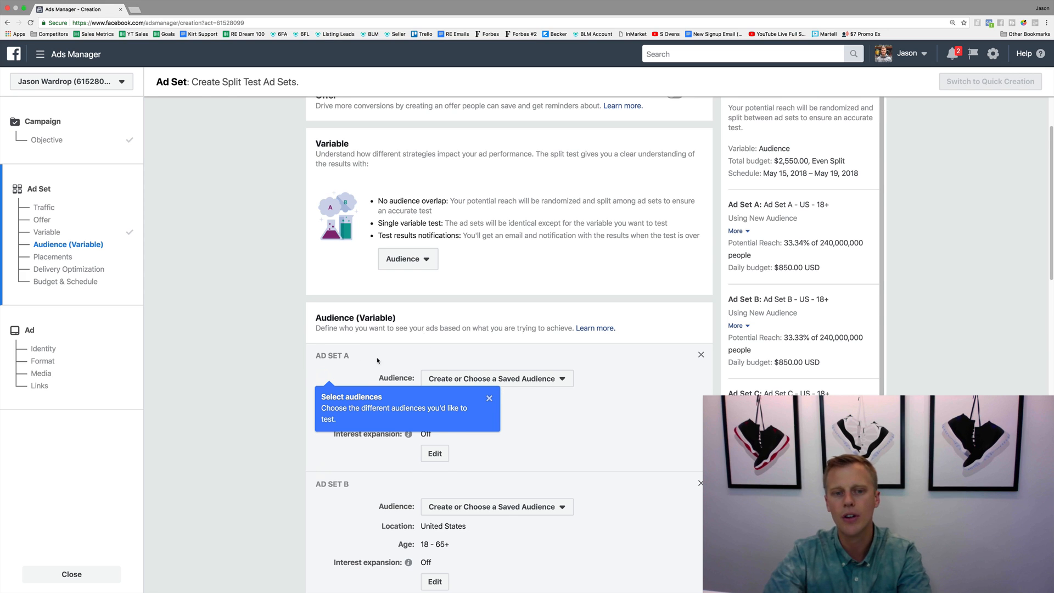
- Assign the saved audience "Dallas Texas - Fitness" to Ad Set A
{"action": "scroll", "coordinate": [330, 351], "scroll_direction": "down", "scroll_amount": 2}
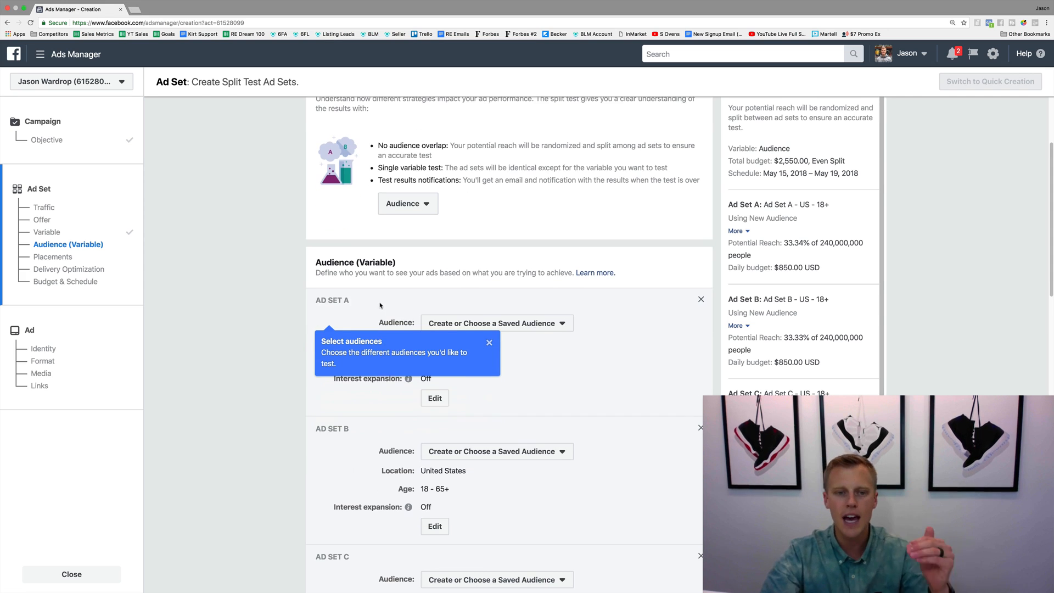
{"action": "left_click", "coordinate": [556, 330]}
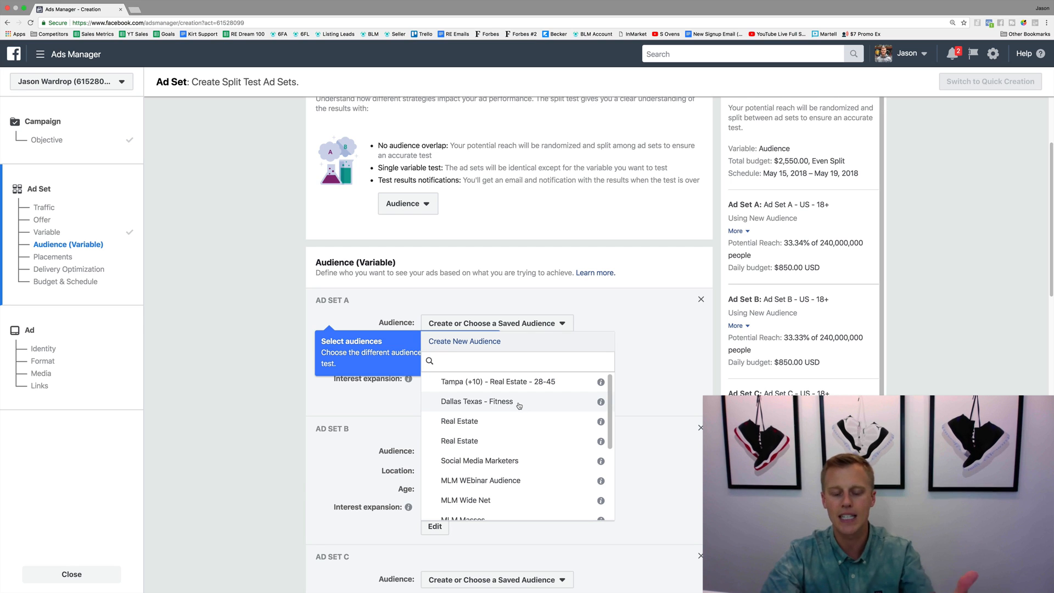
{"action": "left_click", "coordinate": [520, 407]}
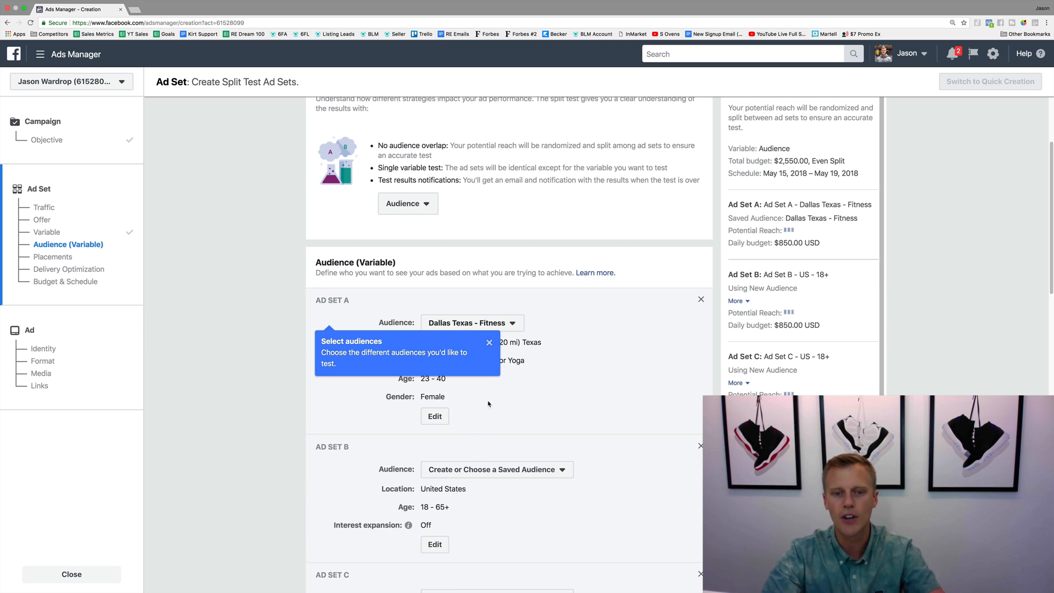
- Assign the saved audience "Real Estate" to Ad Set B
{"action": "left_click", "coordinate": [549, 470]}
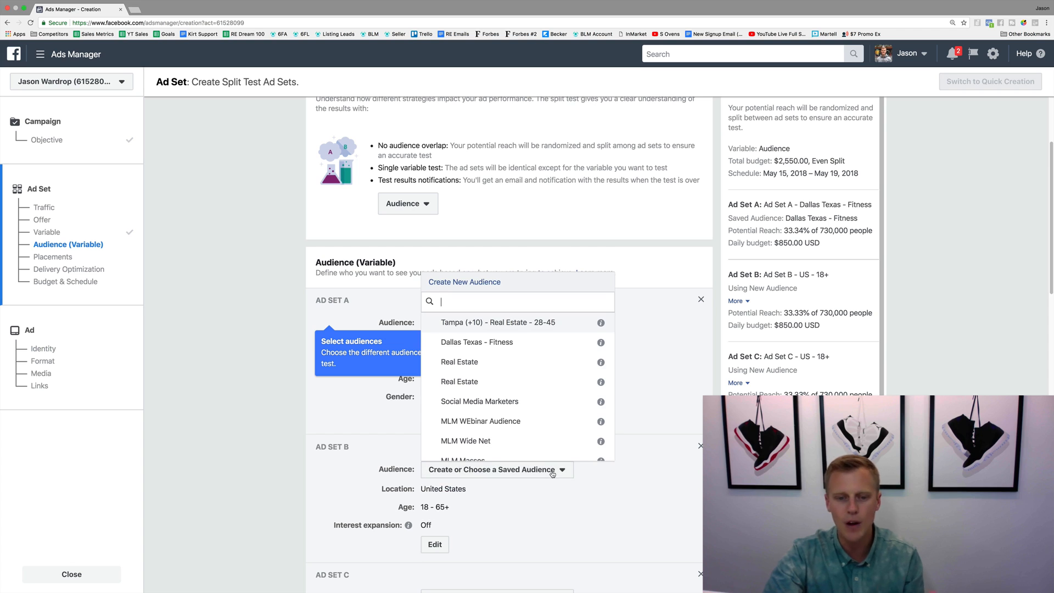
{"action": "left_click", "coordinate": [512, 370]}
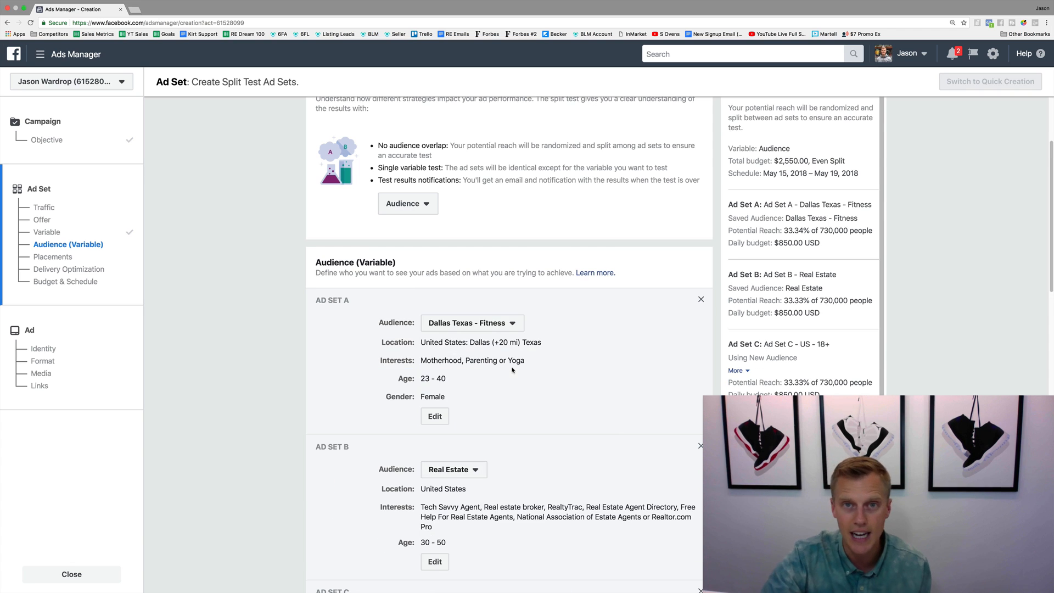
{"action": "scroll", "coordinate": [549, 378], "scroll_direction": "down", "scroll_amount": 2}
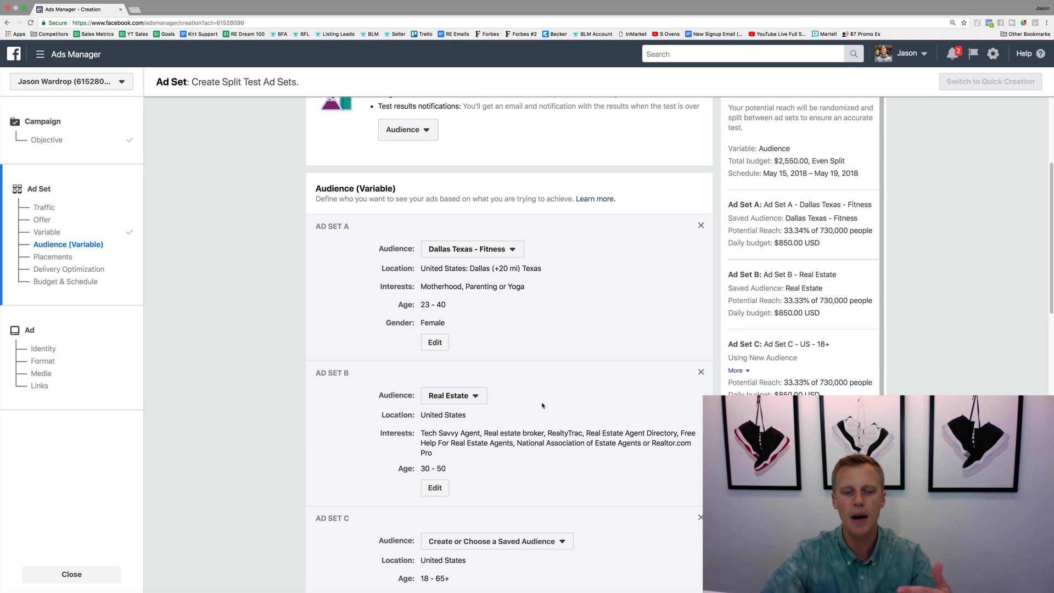
{"action": "scroll", "coordinate": [545, 403], "scroll_direction": "down", "scroll_amount": 2}
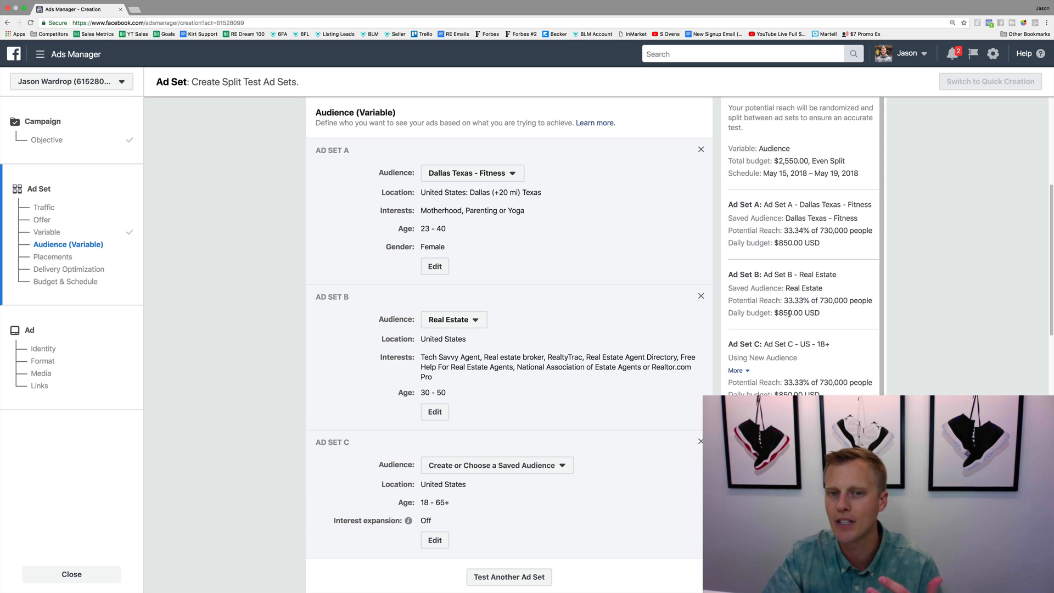
- Change the split test variable from Audience to Creative
{"action": "scroll", "coordinate": [701, 264], "scroll_direction": "up", "scroll_amount": 5}
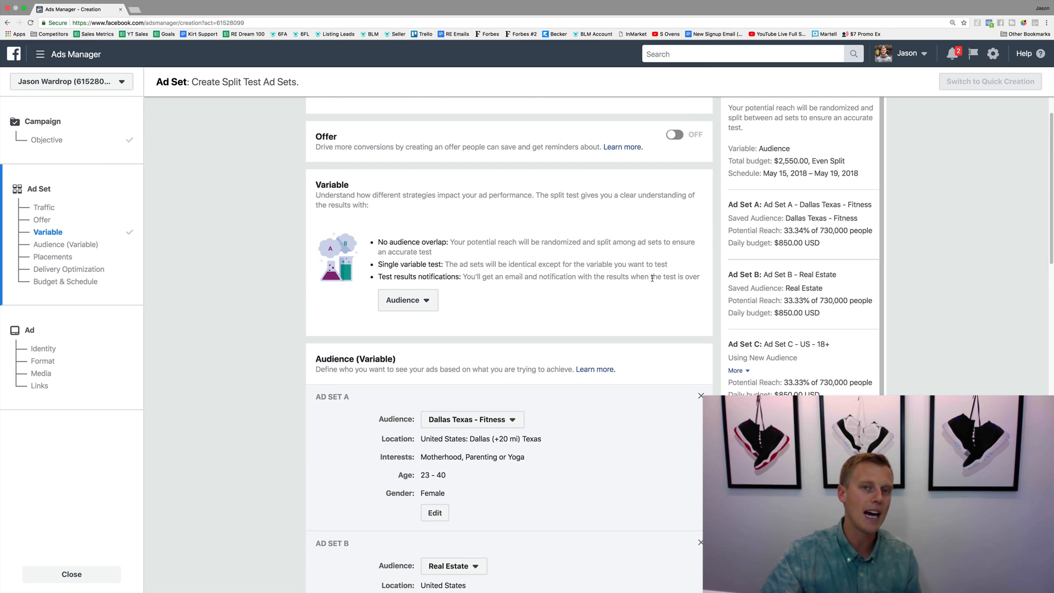
{"action": "left_click", "coordinate": [414, 300]}
{"action": "left_click", "coordinate": [413, 325]}
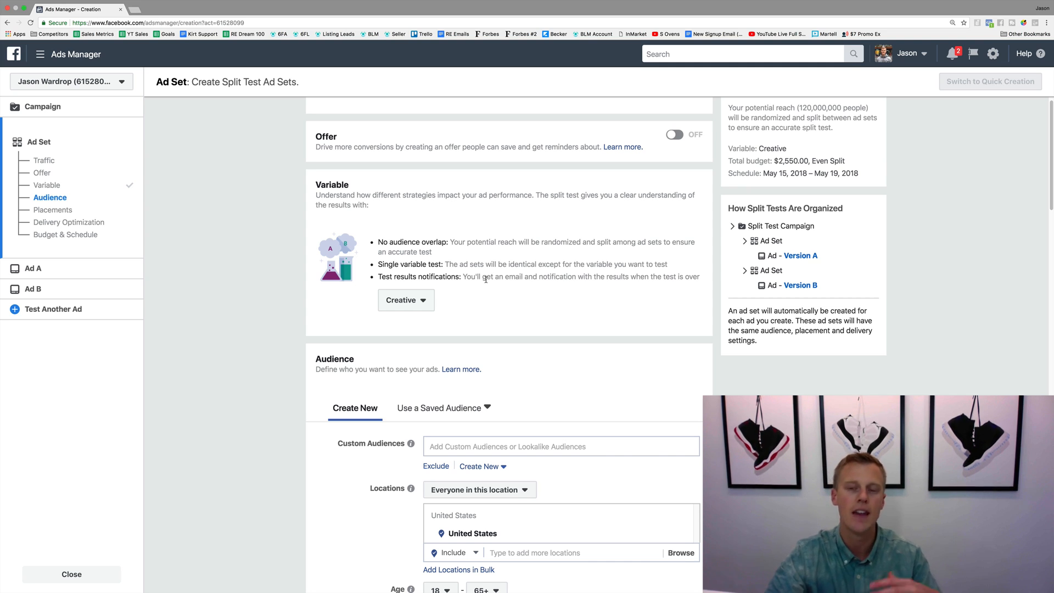
{"action": "scroll", "coordinate": [486, 281], "scroll_direction": "down", "scroll_amount": 3}
{"action": "scroll", "coordinate": [485, 283], "scroll_direction": "up", "scroll_amount": 3}
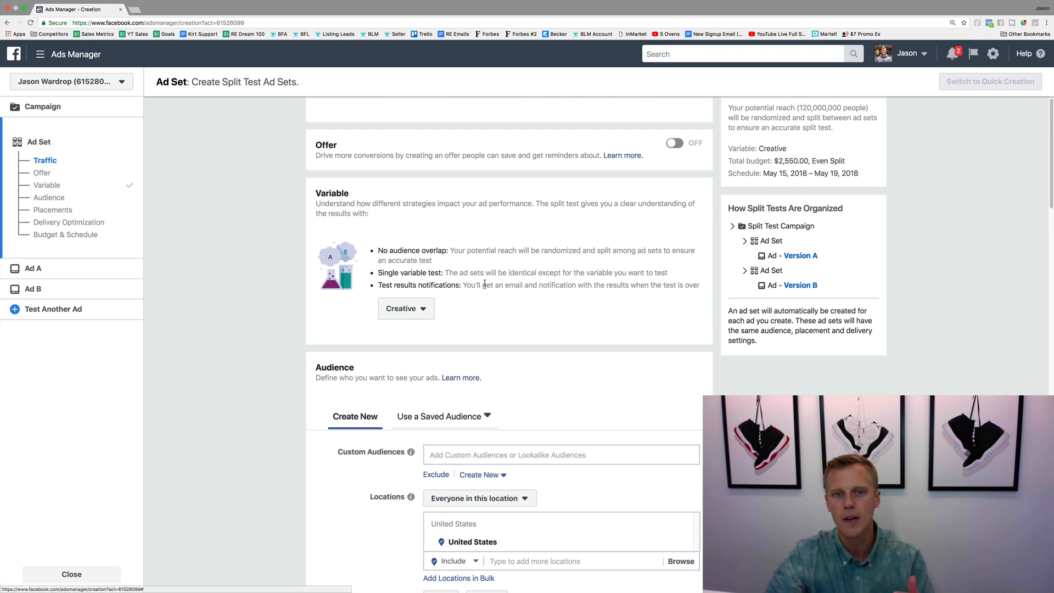
{"action": "scroll", "coordinate": [351, 361], "scroll_direction": "down", "scroll_amount": 1}
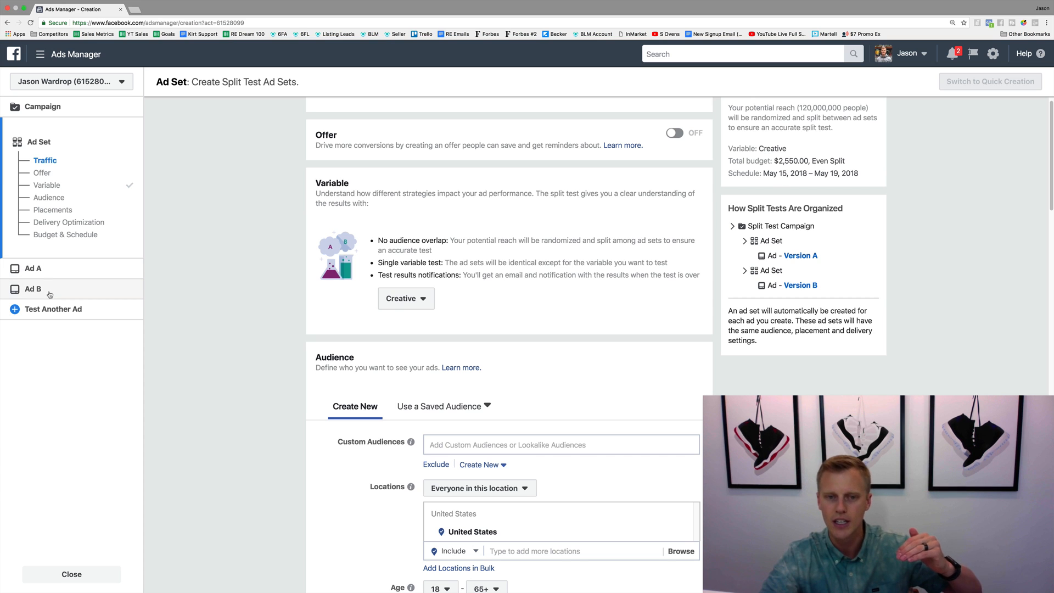
- Review the shared audience, placement, delivery optimization, budget and schedule settings, including the optimization choices for ad delivery
{"action": "scroll", "coordinate": [332, 366], "scroll_direction": "down", "scroll_amount": 3}
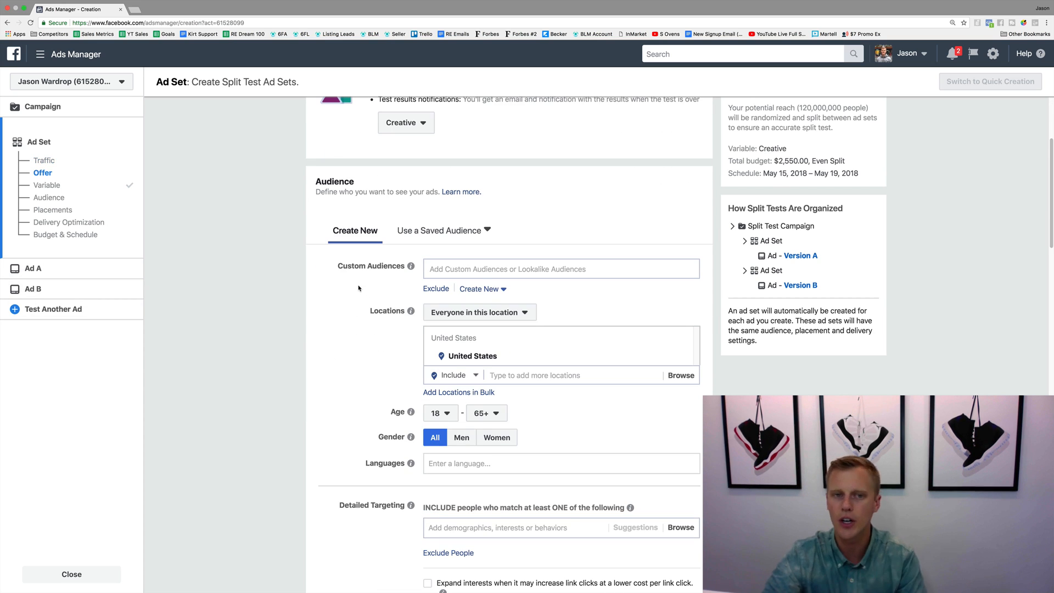
{"action": "scroll", "coordinate": [387, 418], "scroll_direction": "down", "scroll_amount": 7}
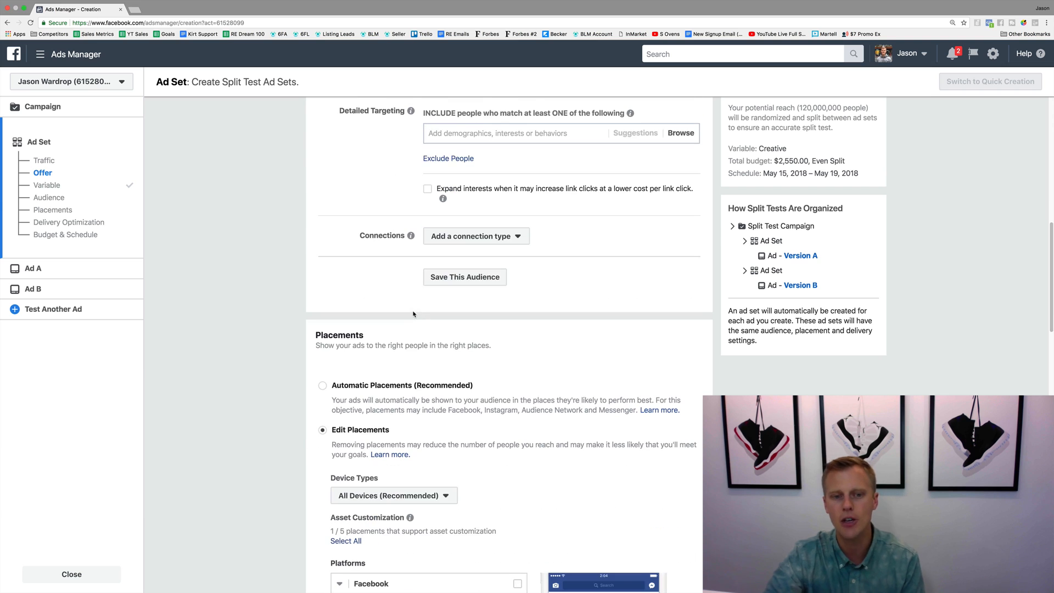
{"action": "scroll", "coordinate": [387, 418], "scroll_direction": "down", "scroll_amount": 13}
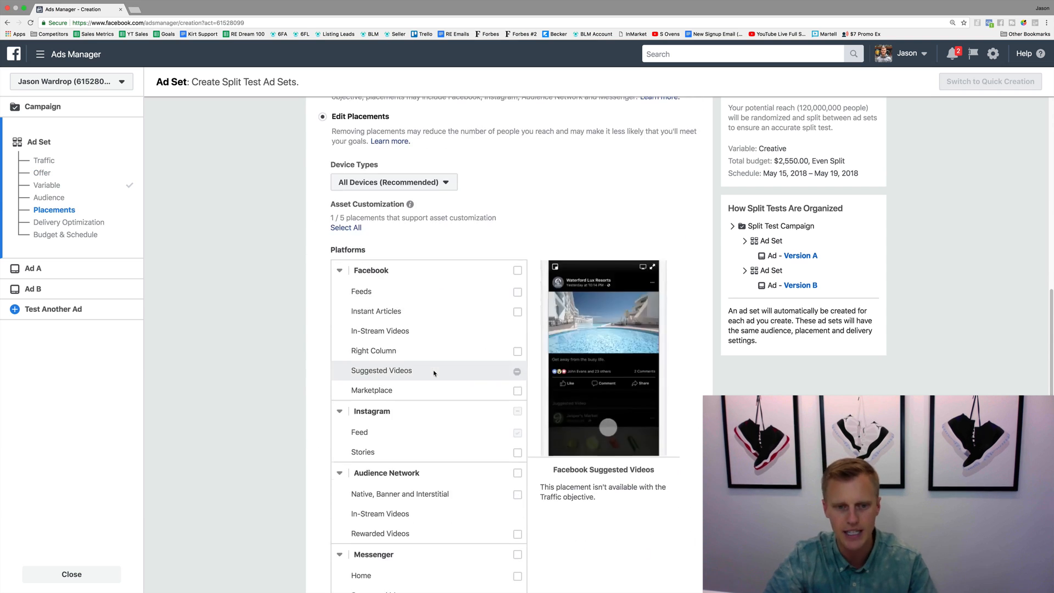
{"action": "scroll", "coordinate": [433, 375], "scroll_direction": "down", "scroll_amount": 6}
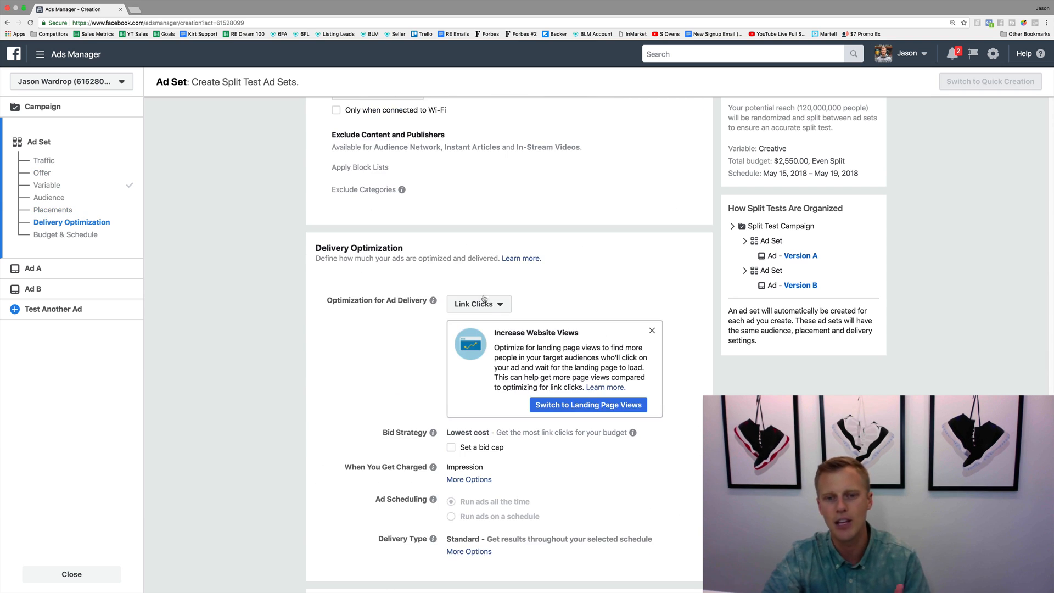
{"action": "left_click", "coordinate": [484, 301]}
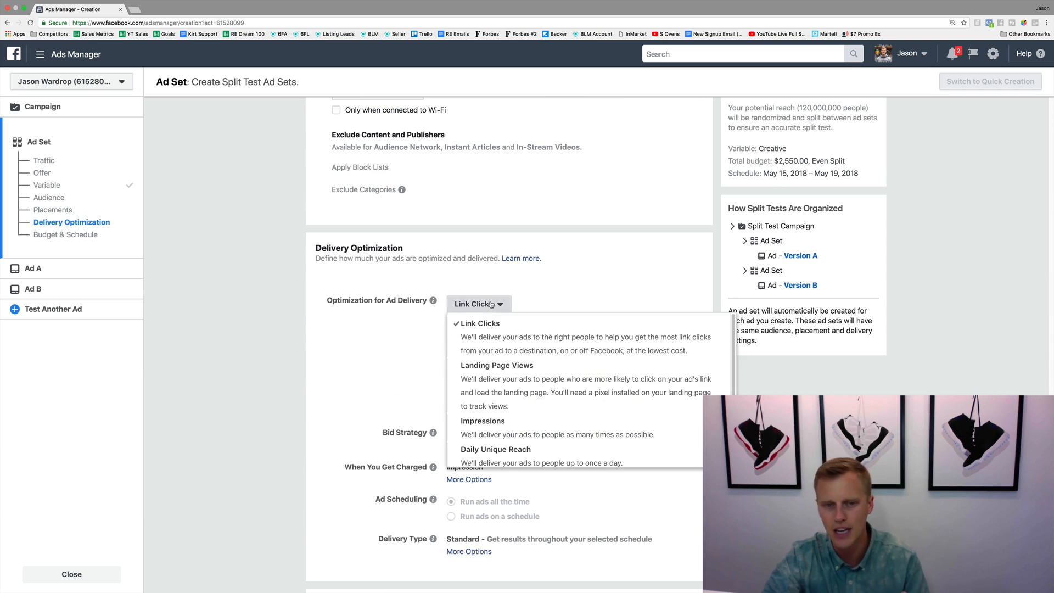
{"action": "left_click", "coordinate": [339, 366]}
{"action": "scroll", "coordinate": [387, 368], "scroll_direction": "down", "scroll_amount": 5}
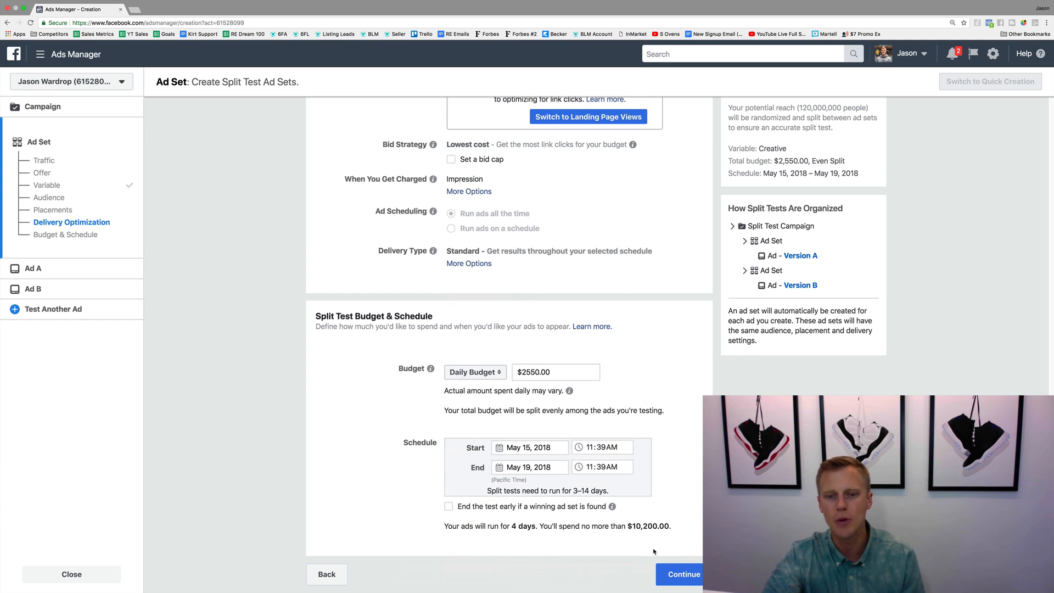
- Continue to the ad level and look over Ad A's format, image and link settings
{"action": "left_click", "coordinate": [681, 575]}
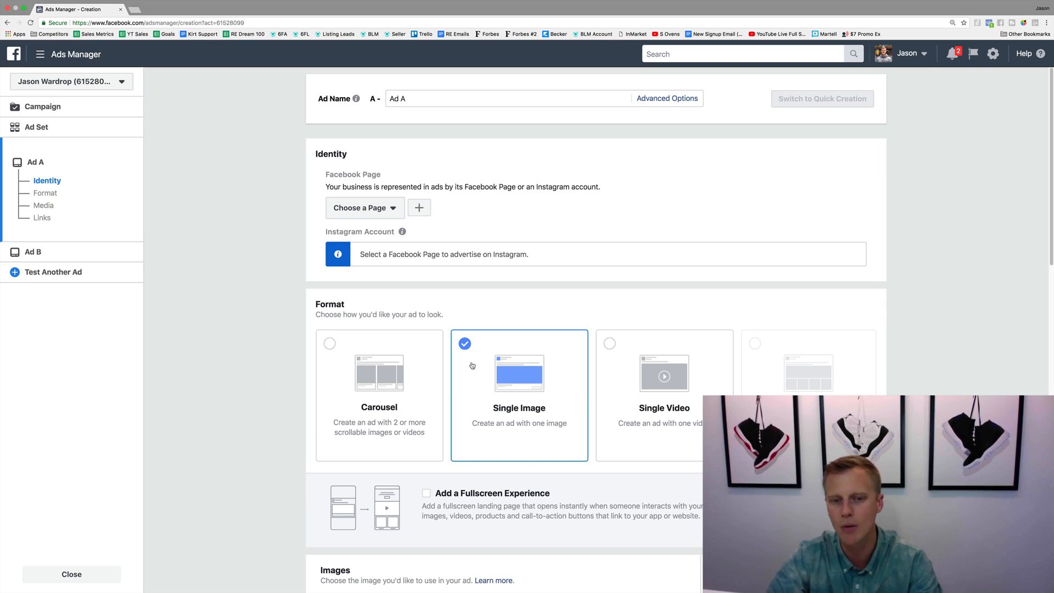
{"action": "scroll", "coordinate": [496, 396], "scroll_direction": "down", "scroll_amount": 10}
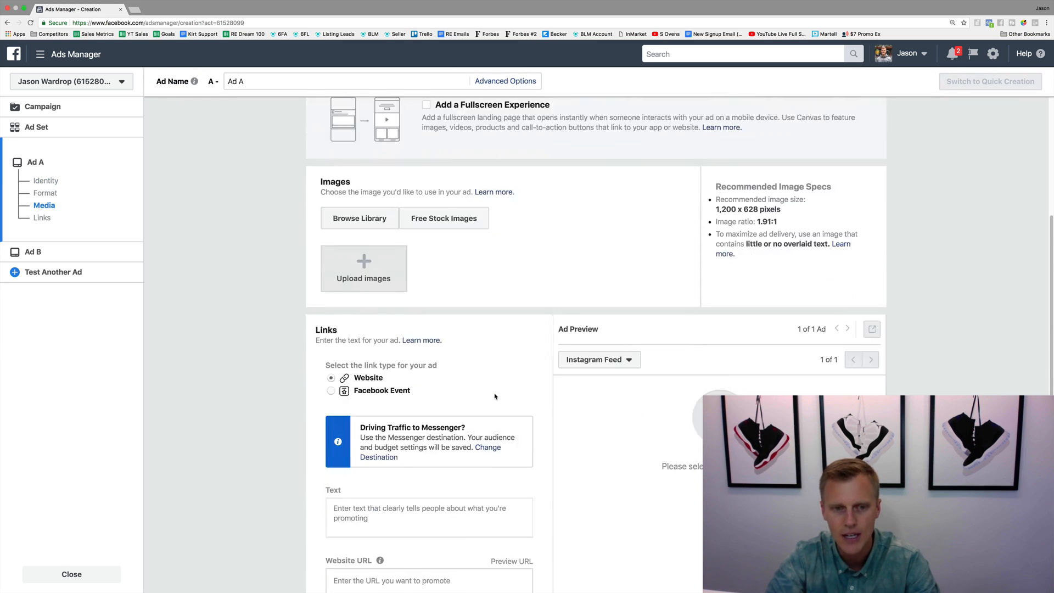
{"action": "scroll", "coordinate": [495, 396], "scroll_direction": "down", "scroll_amount": 3}
{"action": "scroll", "coordinate": [412, 346], "scroll_direction": "up", "scroll_amount": 10}
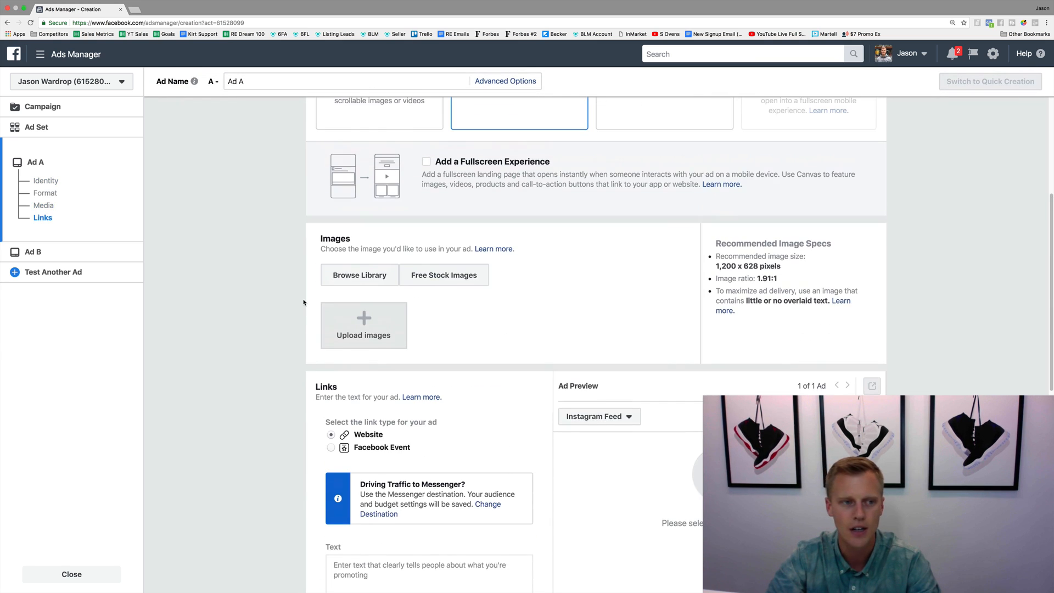
- Set Ad B's format to Single Video and select its Facebook Page and connected Instagram account
{"action": "left_click", "coordinate": [33, 254]}
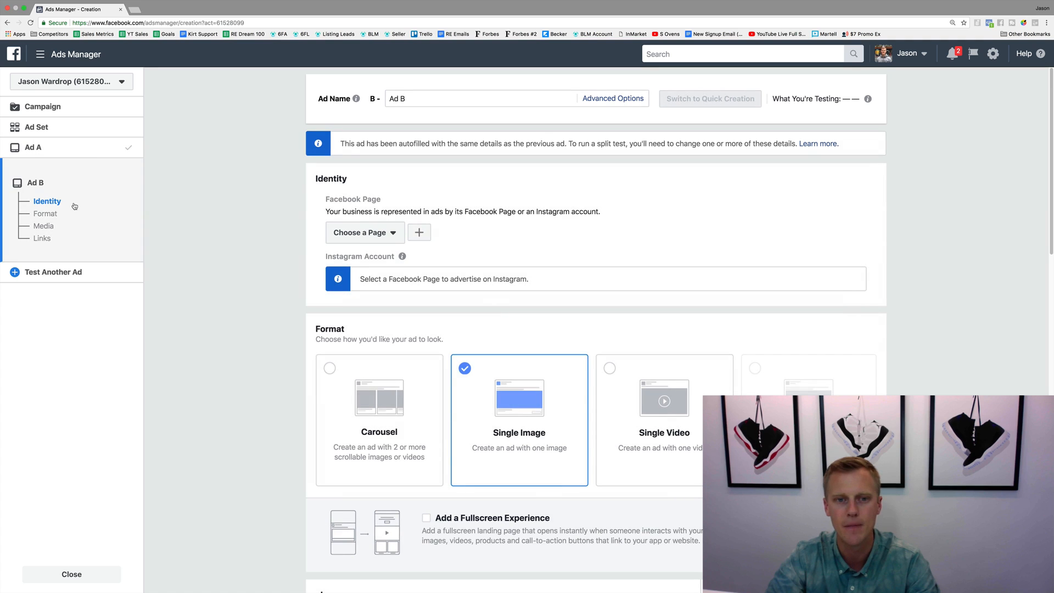
{"action": "left_click", "coordinate": [676, 409]}
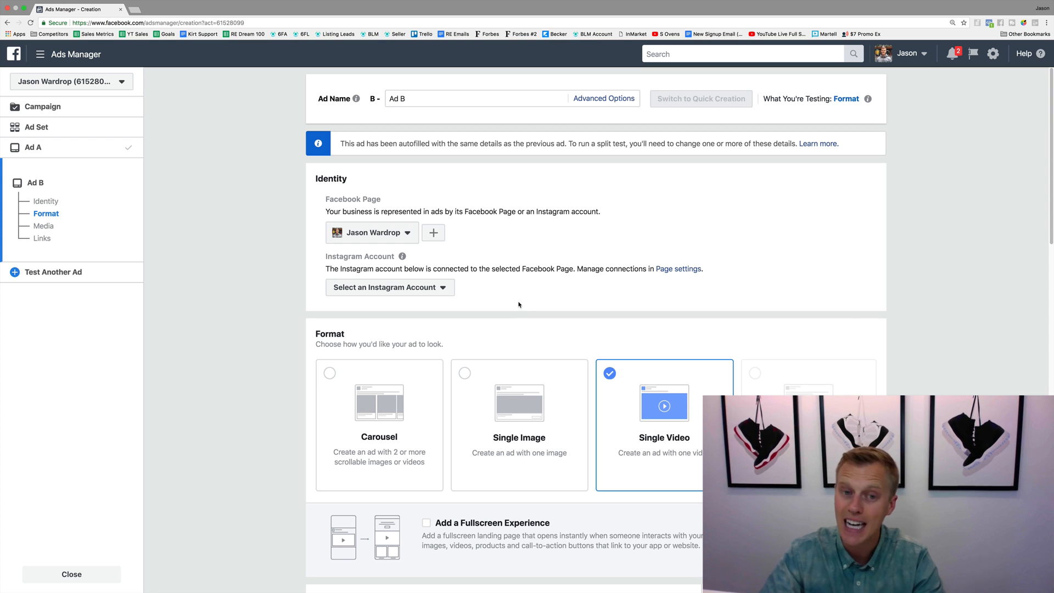
{"action": "left_click", "coordinate": [422, 287]}
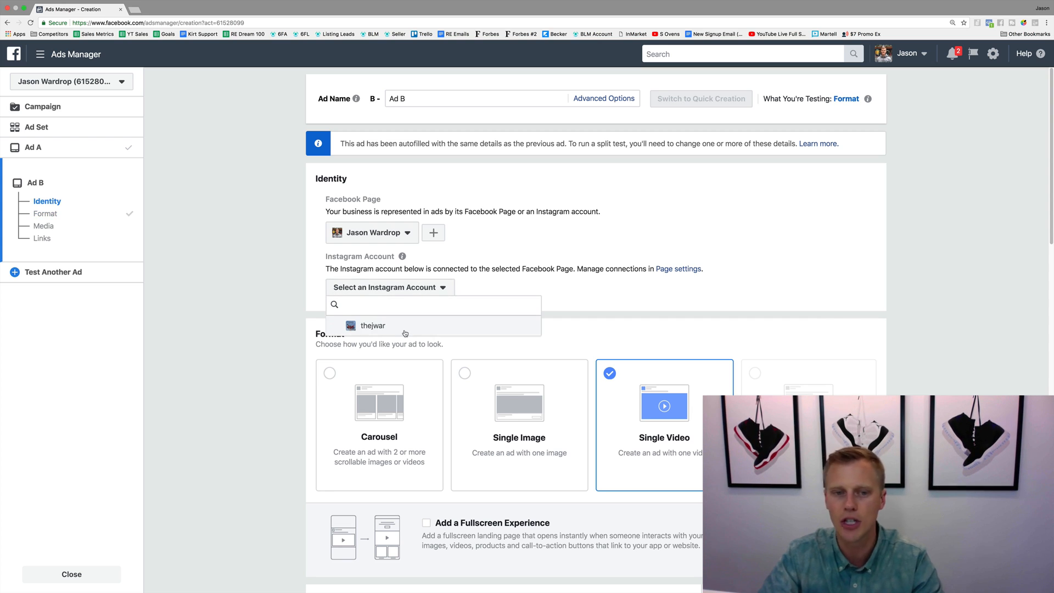
{"action": "left_click", "coordinate": [405, 328]}
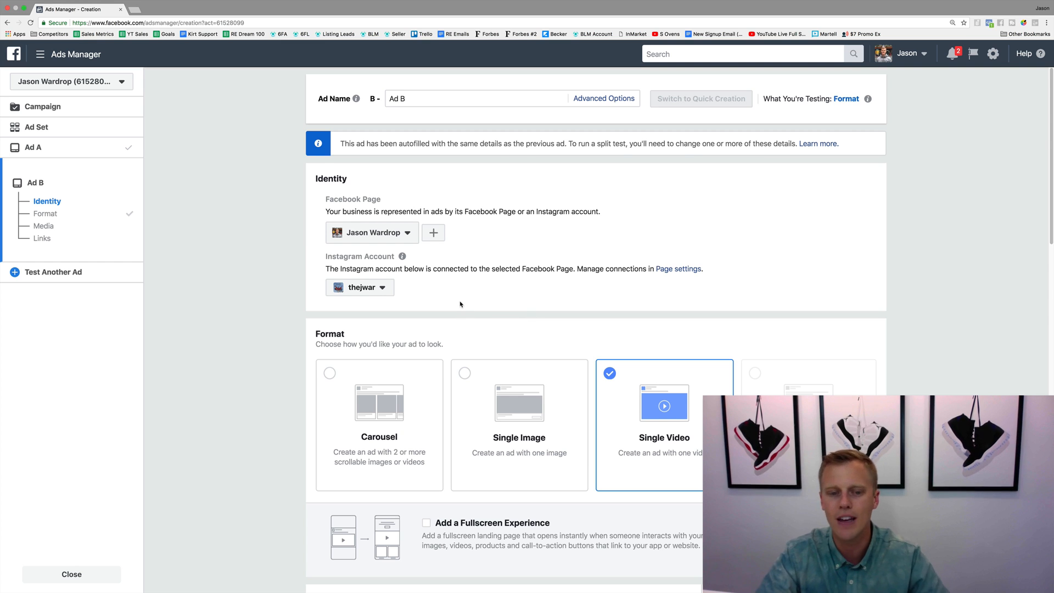
- Examine Ad B's video upload area and its website URL and text fields
{"action": "scroll", "coordinate": [465, 300], "scroll_direction": "down", "scroll_amount": 4}
{"action": "scroll", "coordinate": [463, 304], "scroll_direction": "down", "scroll_amount": 3}
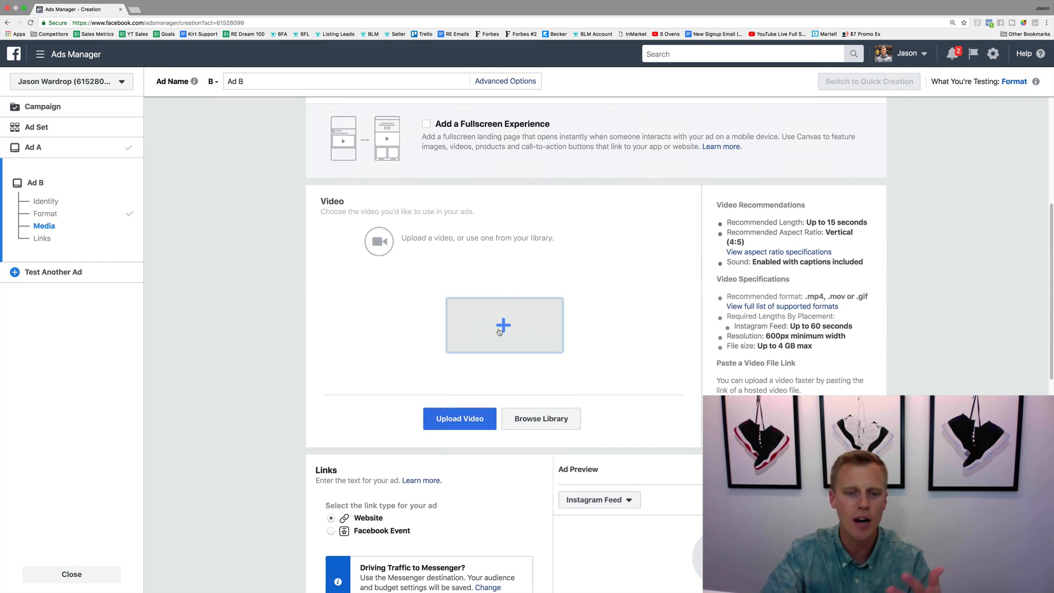
{"action": "scroll", "coordinate": [499, 332], "scroll_direction": "down", "scroll_amount": 4}
{"action": "left_click", "coordinate": [402, 486]}
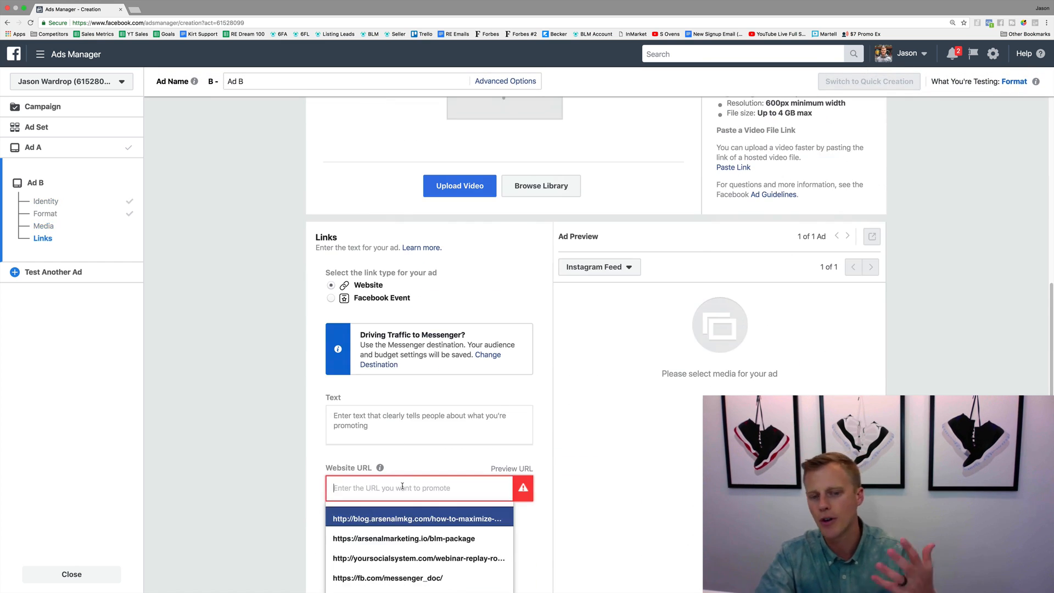
{"action": "left_click", "coordinate": [404, 418]}
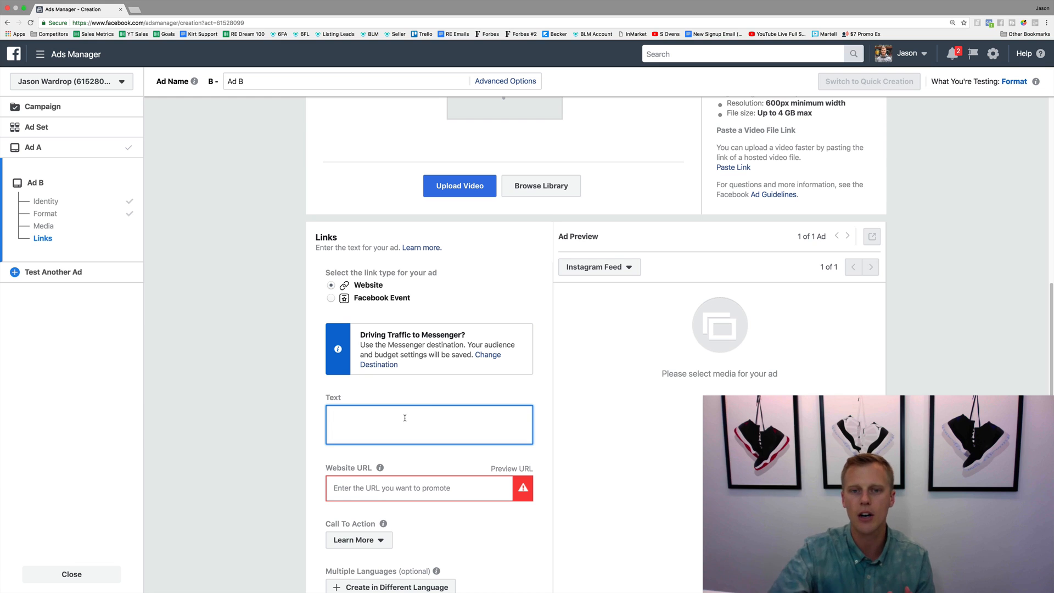
{"action": "scroll", "coordinate": [430, 406], "scroll_direction": "up", "scroll_amount": 3}
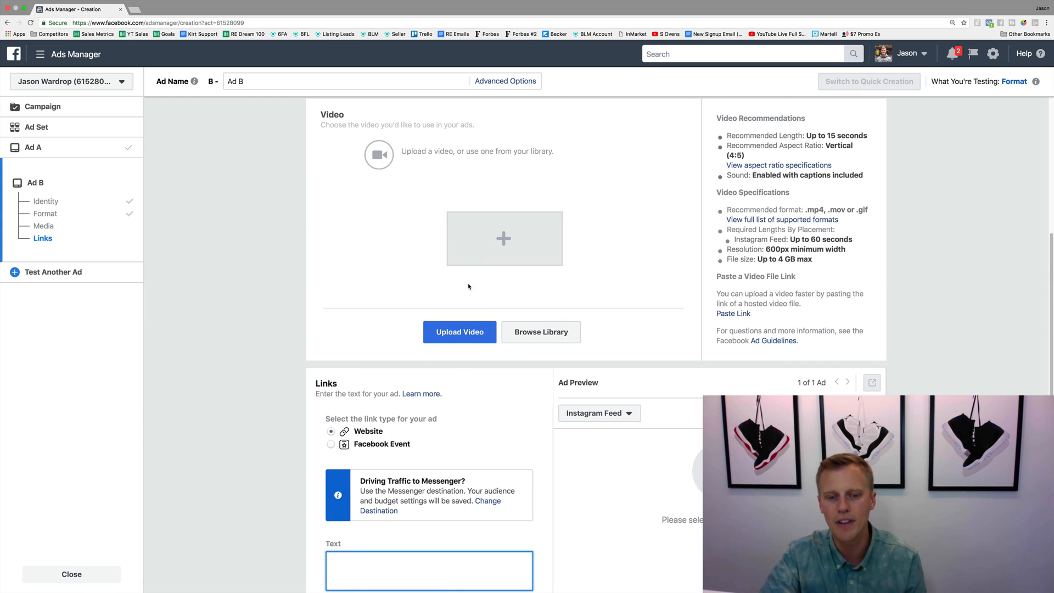
- Return to Ad A and examine its image upload, text and call-to-action settings
{"action": "left_click", "coordinate": [34, 149]}
{"action": "scroll", "coordinate": [356, 336], "scroll_direction": "down", "scroll_amount": 8}
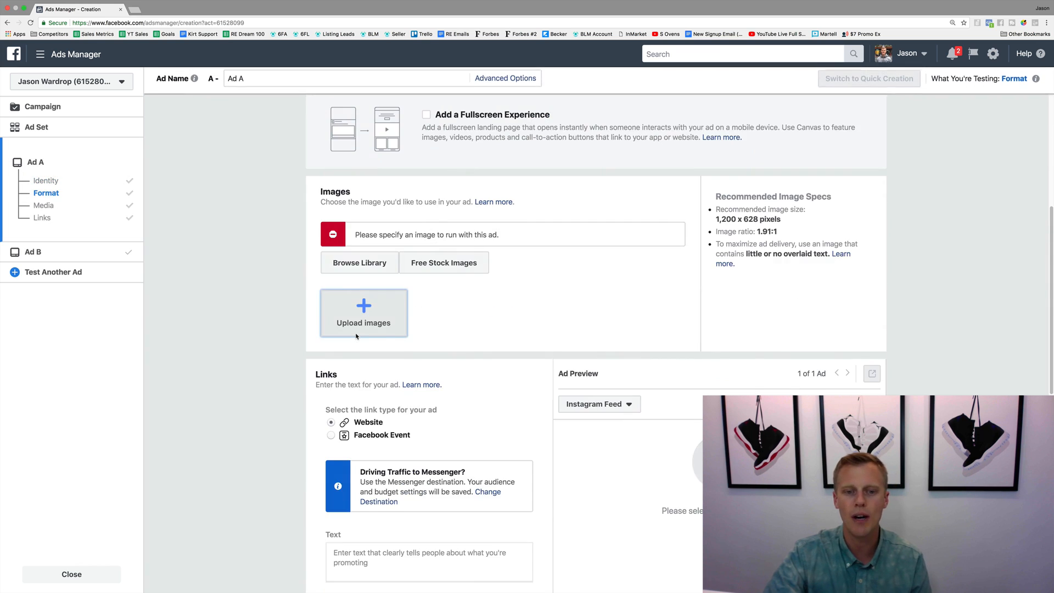
{"action": "scroll", "coordinate": [421, 390], "scroll_direction": "down", "scroll_amount": 5}
{"action": "left_click", "coordinate": [406, 329]}
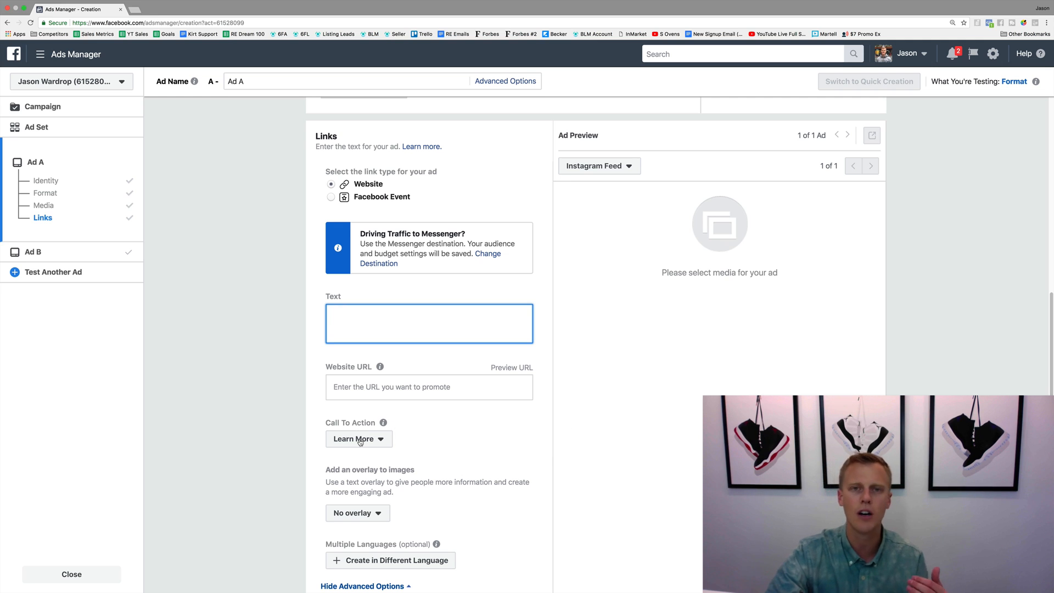
{"action": "scroll", "coordinate": [407, 431], "scroll_direction": "up", "scroll_amount": 5}
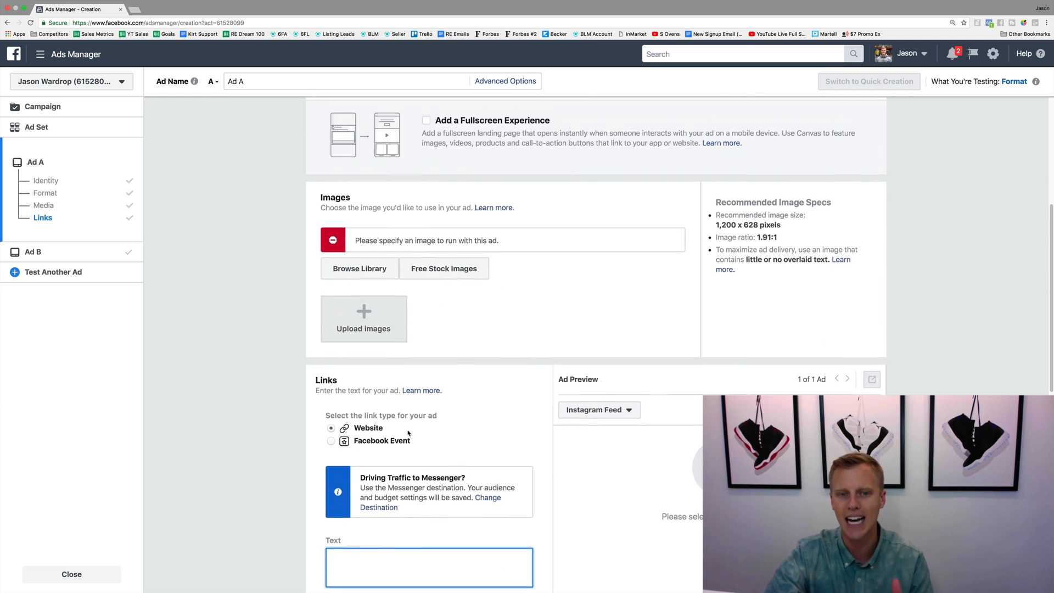
{"action": "scroll", "coordinate": [408, 433], "scroll_direction": "up", "scroll_amount": 2}
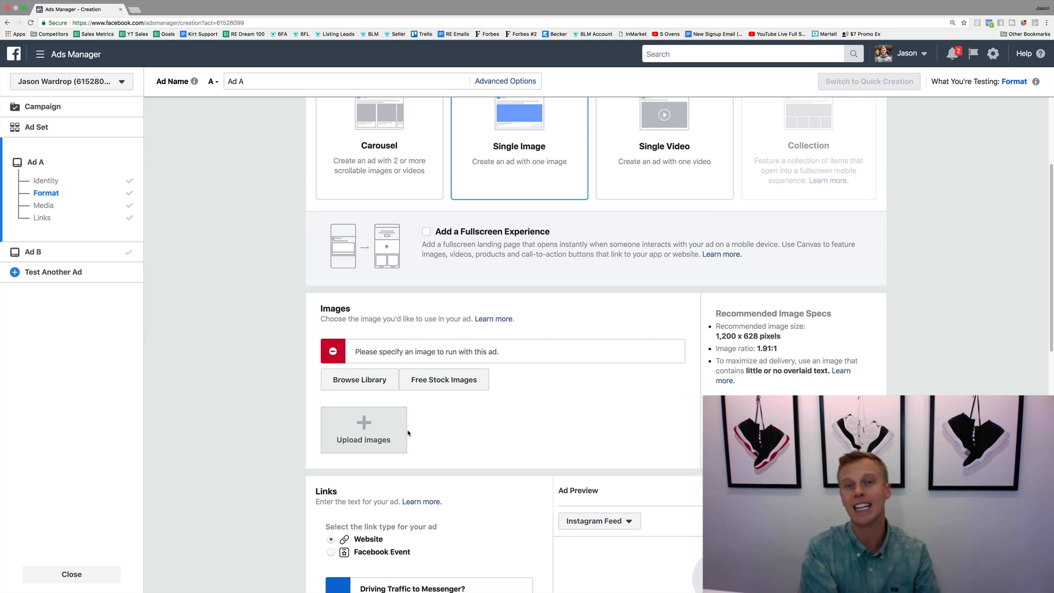